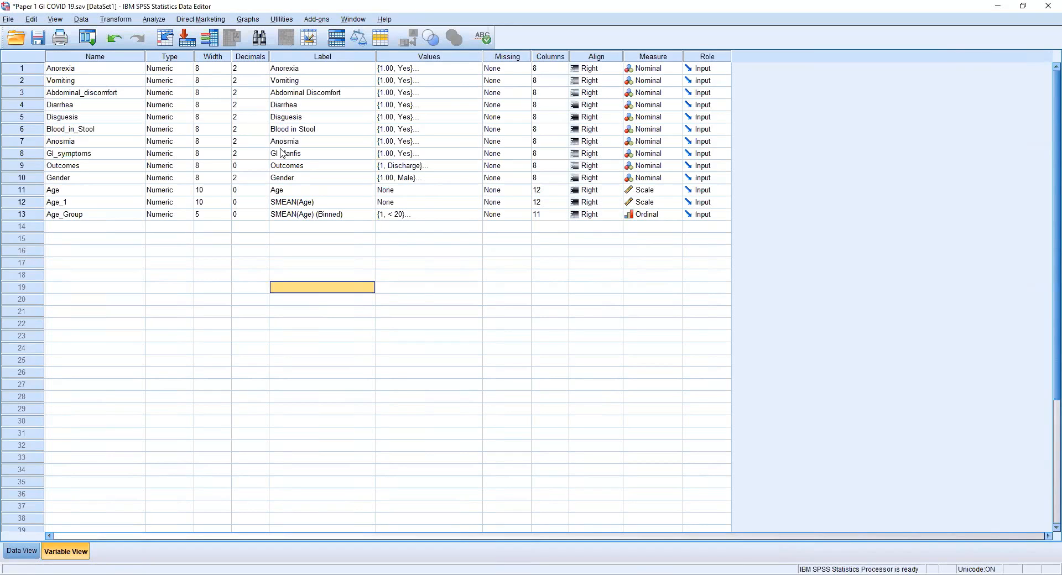
Start a simple bar chart in Chart Builder and assign Vomiting to its X axis.
left_click(249, 20)
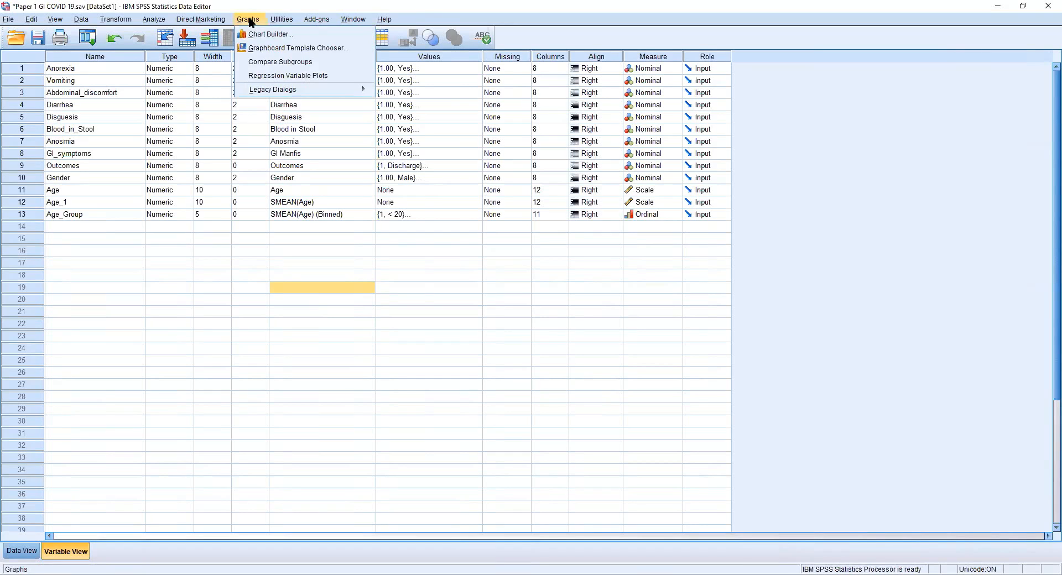
left_click(305, 37)
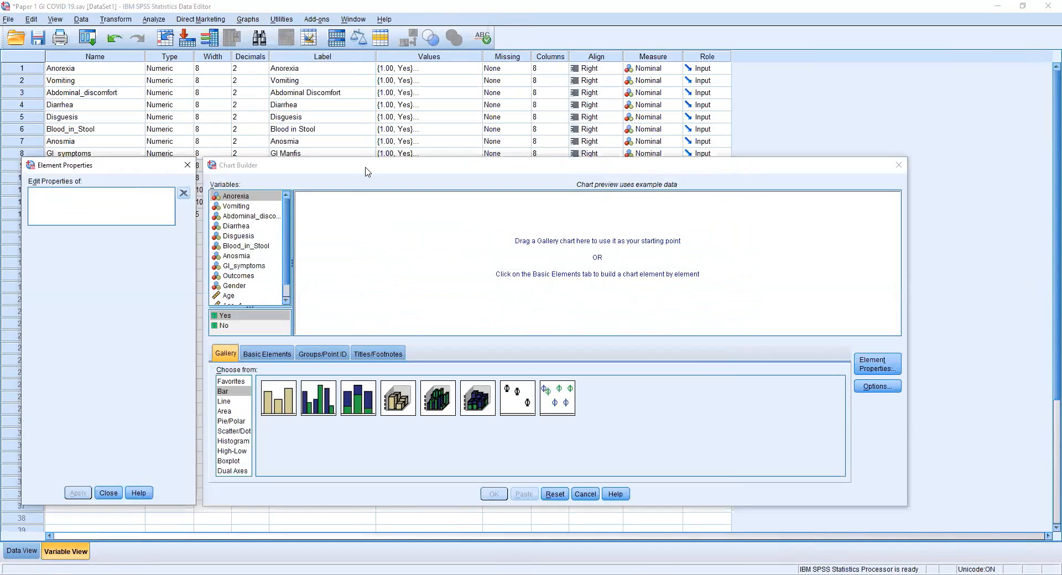
left_click_drag(364, 167, 359, 165)
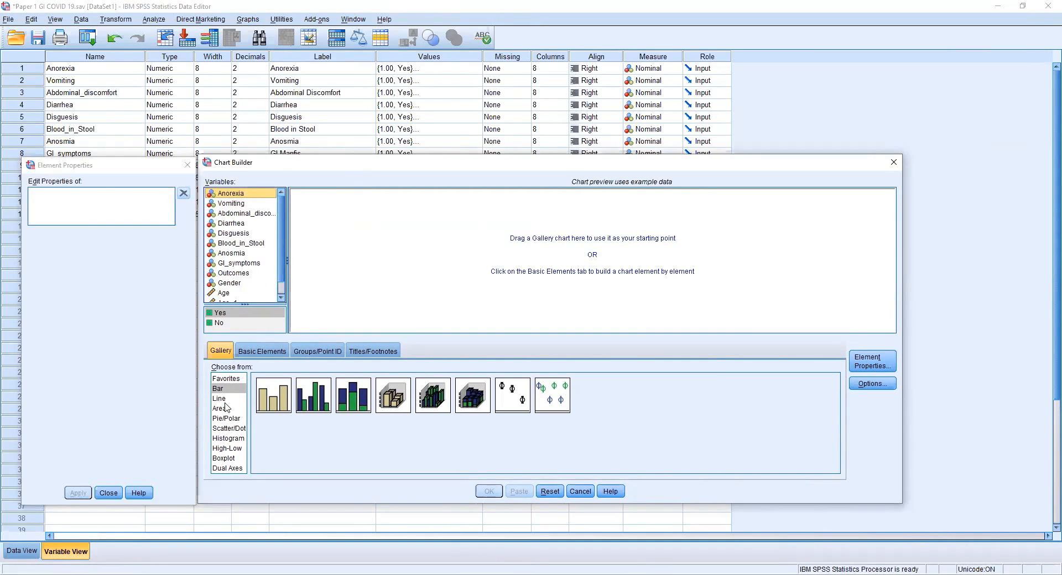
left_click(274, 409)
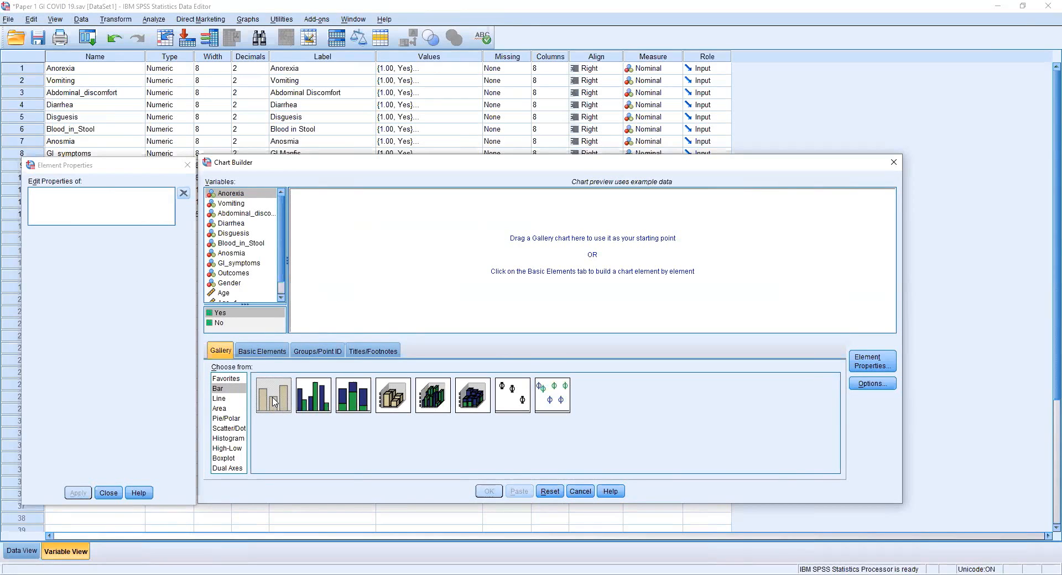
double_click(274, 402)
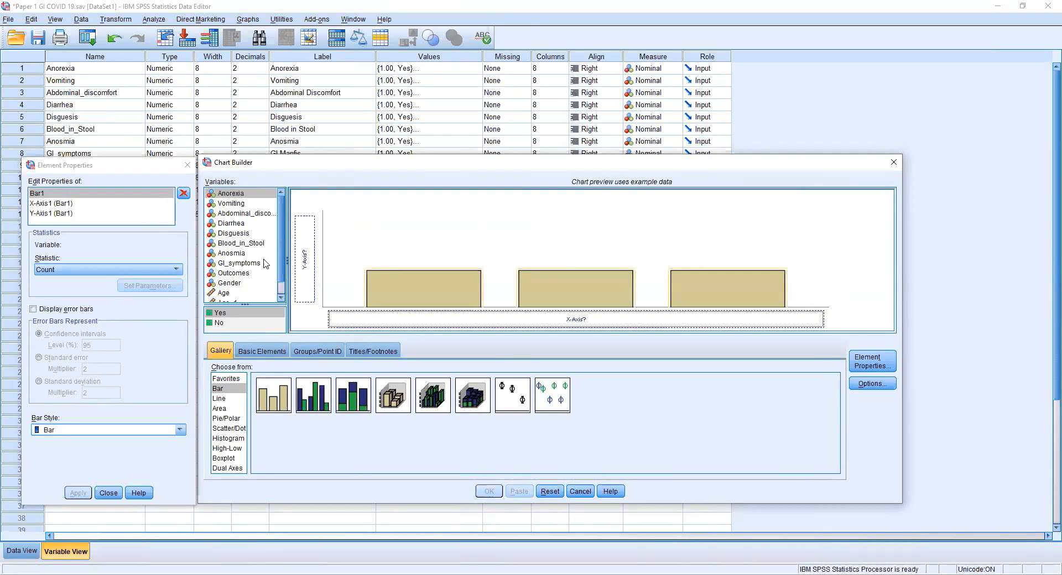
left_click(252, 244)
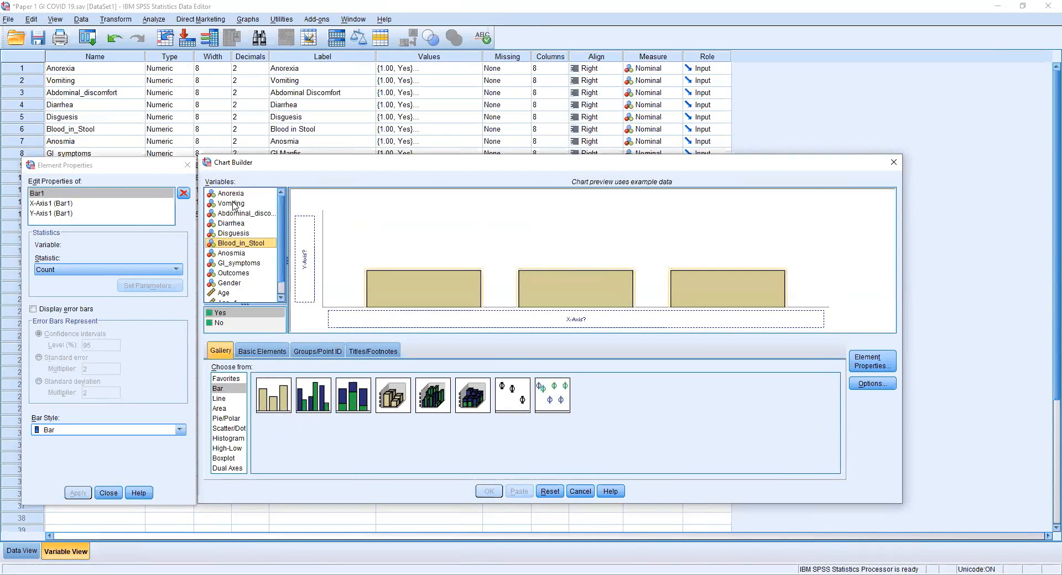
left_click(235, 205)
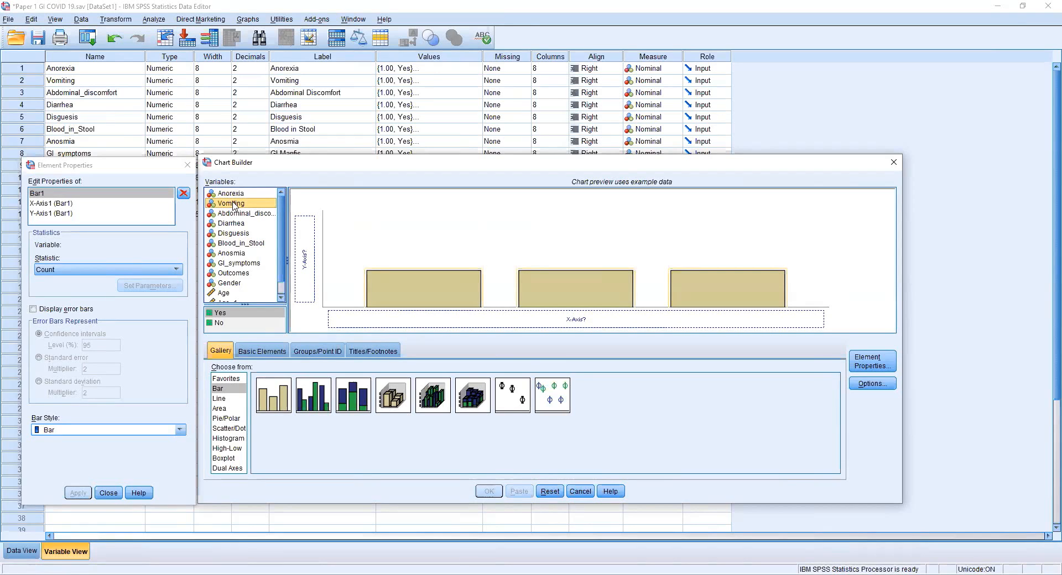
left_click_drag(232, 204, 426, 319)
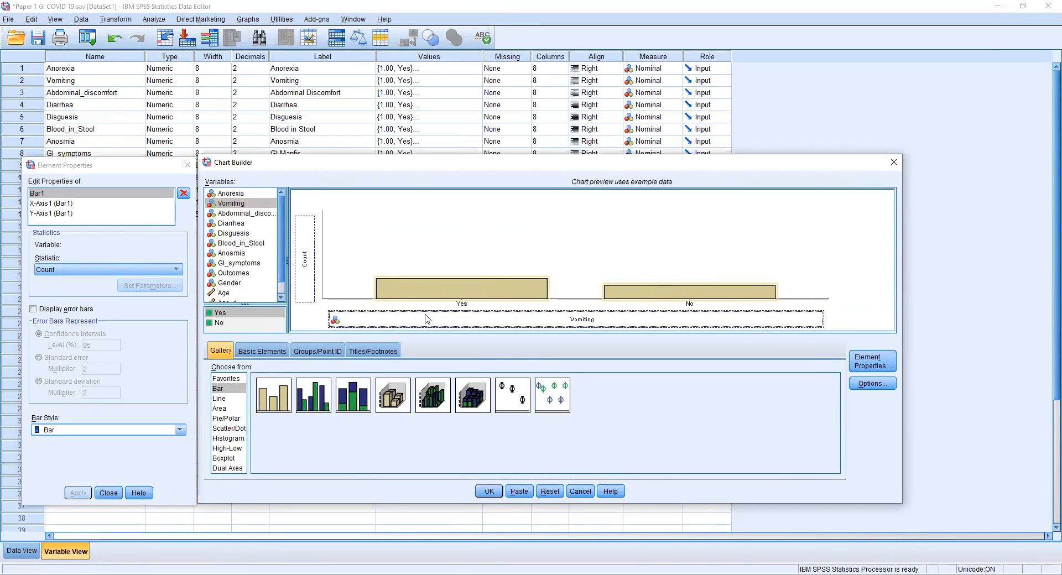
Assign Age_1 to the Y axis of the simple bar chart and generate the chart.
left_click(227, 292)
scroll(238, 289, "down", 1)
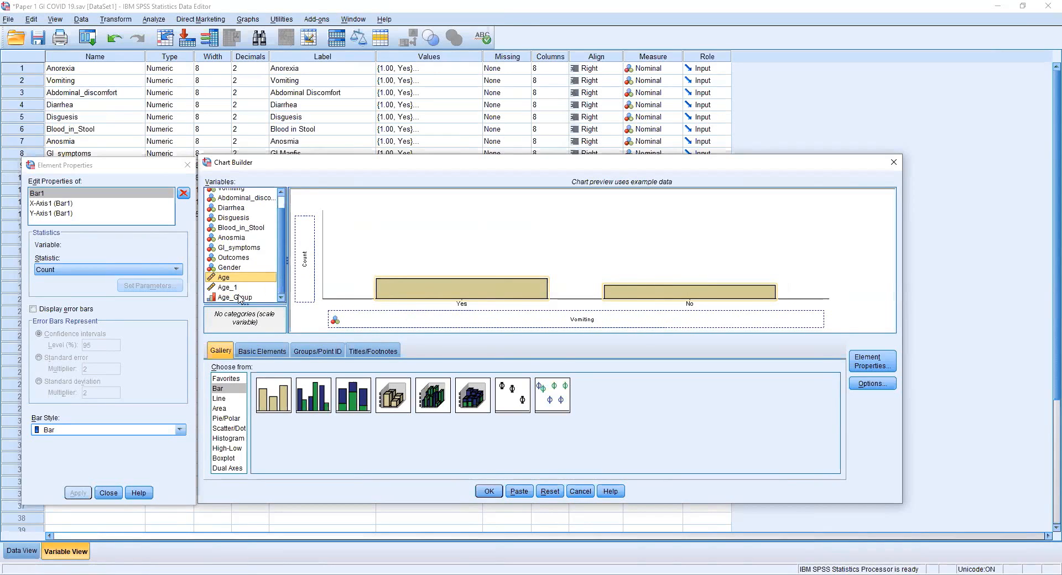
left_click_drag(236, 288, 303, 276)
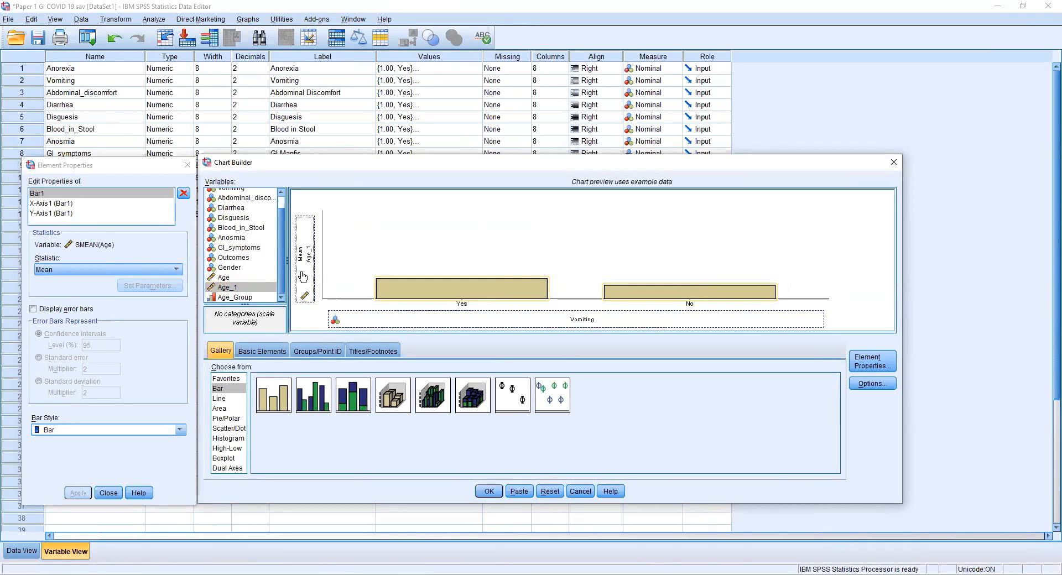
left_click(490, 493)
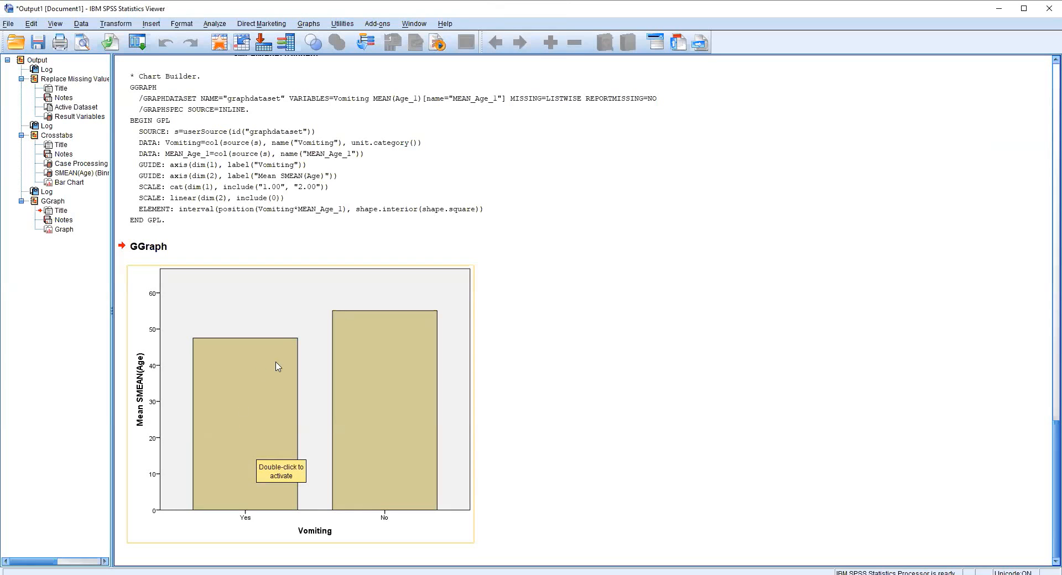
Build a clustered bar chart of Vomiting counts with Gender as the cluster colour variable, and generate it.
left_click(310, 23)
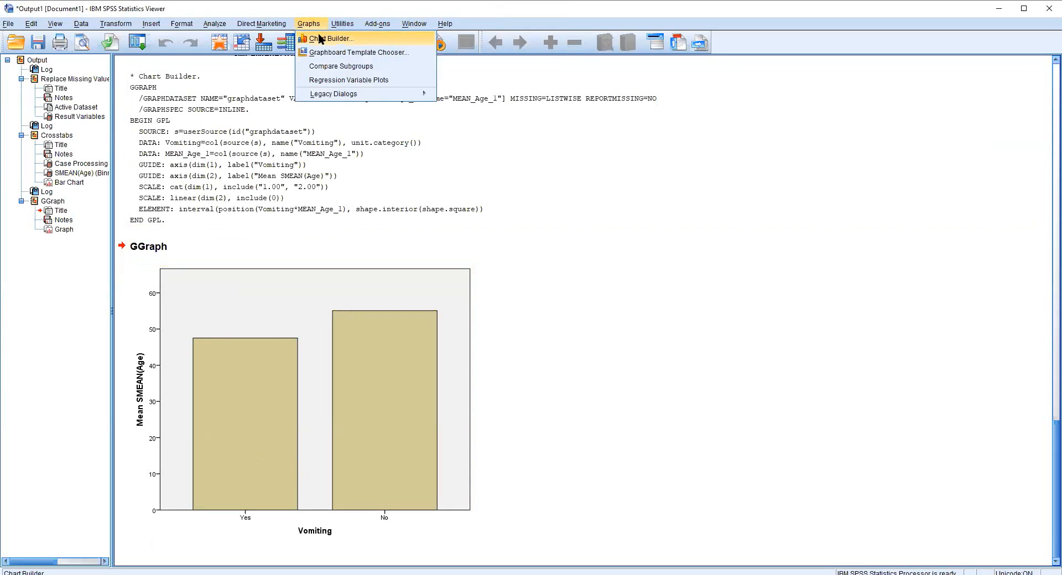
left_click(317, 34)
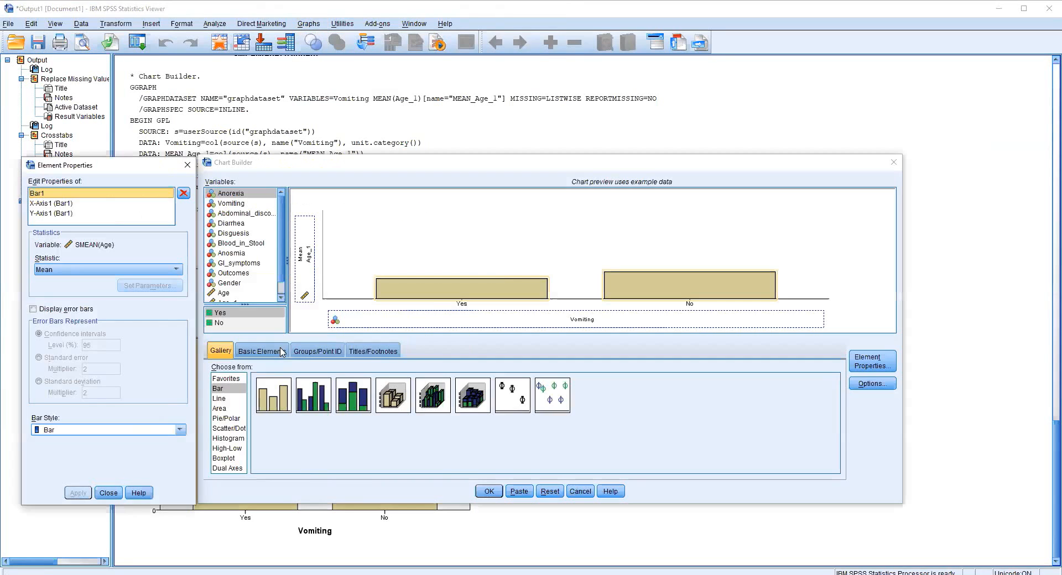
double_click(318, 403)
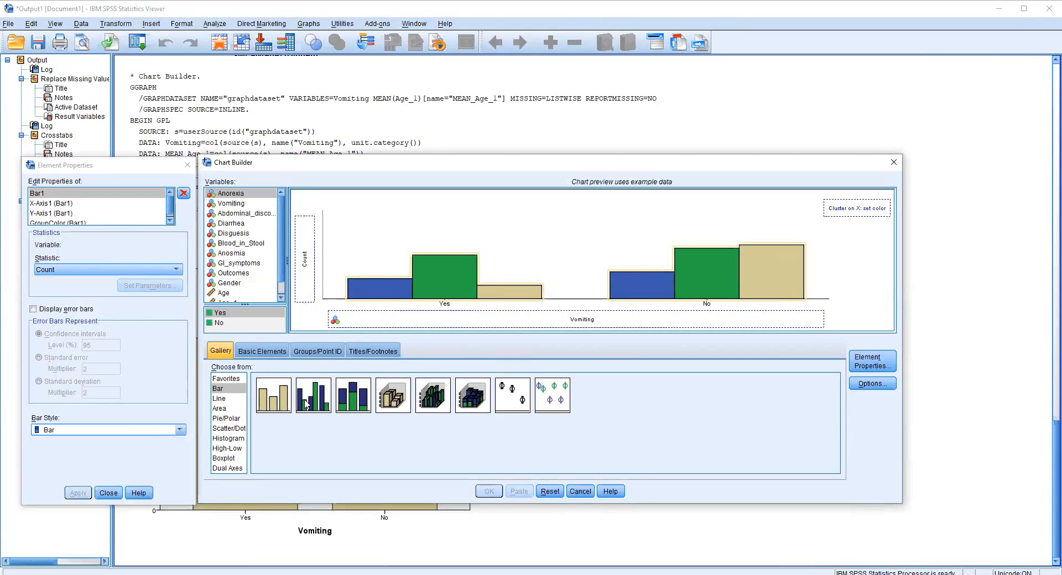
left_click(243, 249)
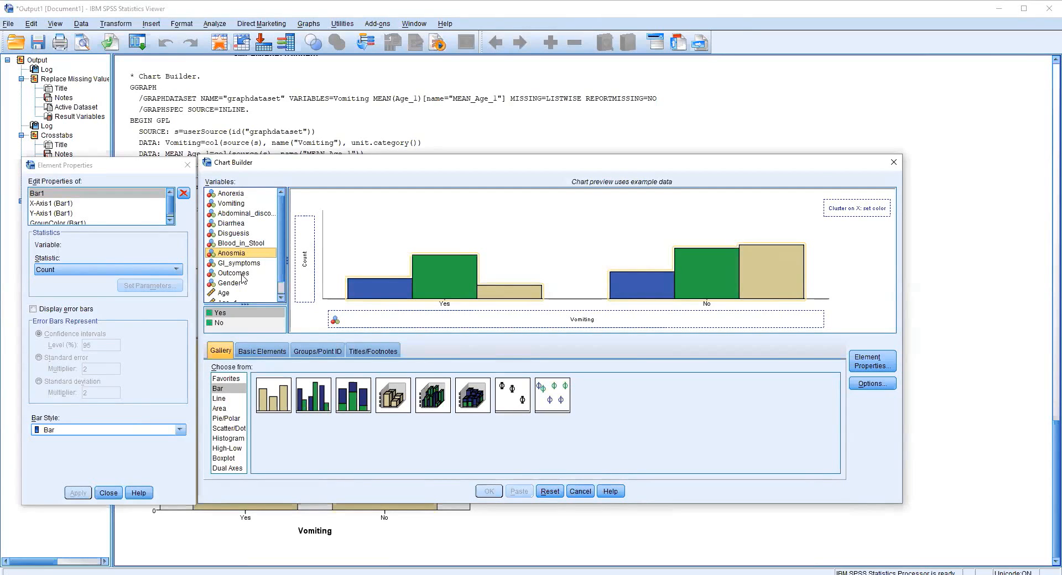
left_click(256, 263)
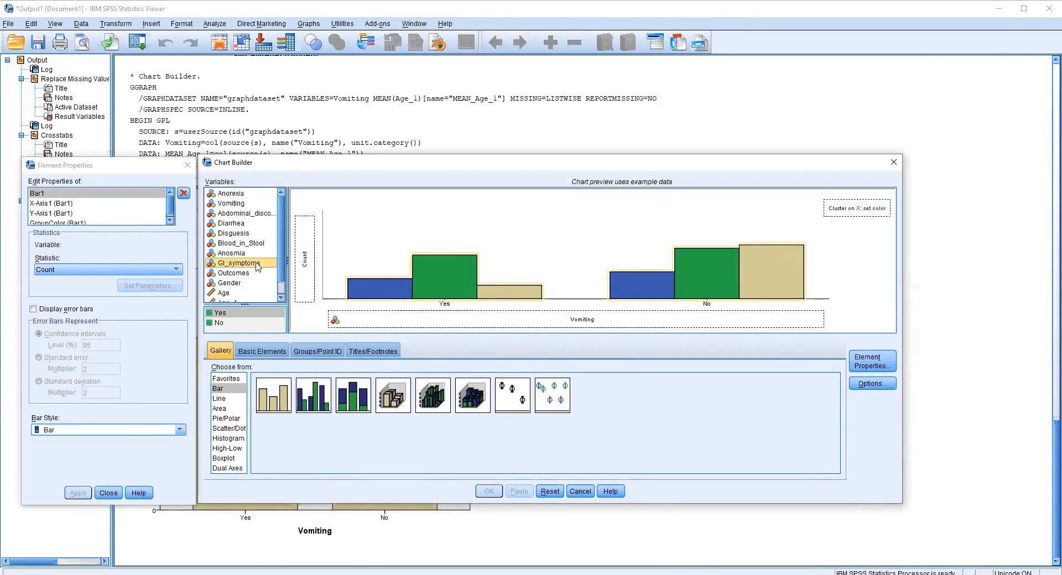
left_click(237, 284)
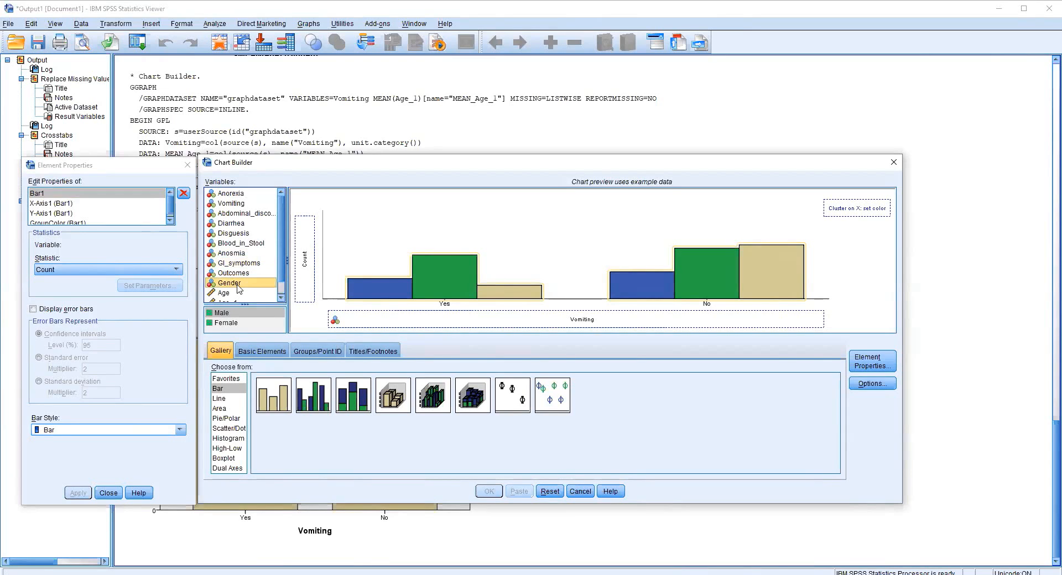
left_click_drag(238, 289, 842, 215)
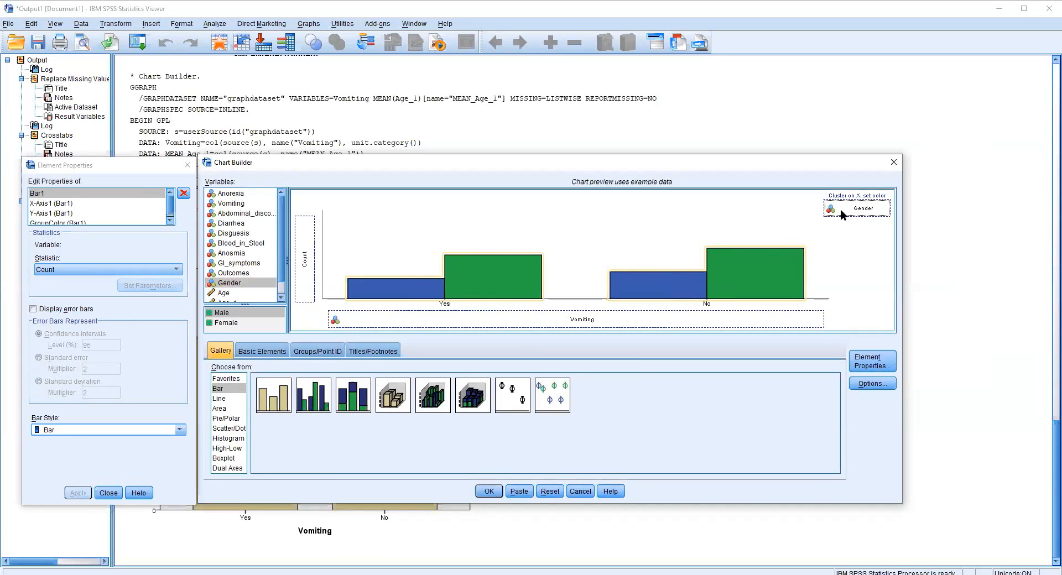
left_click(487, 492)
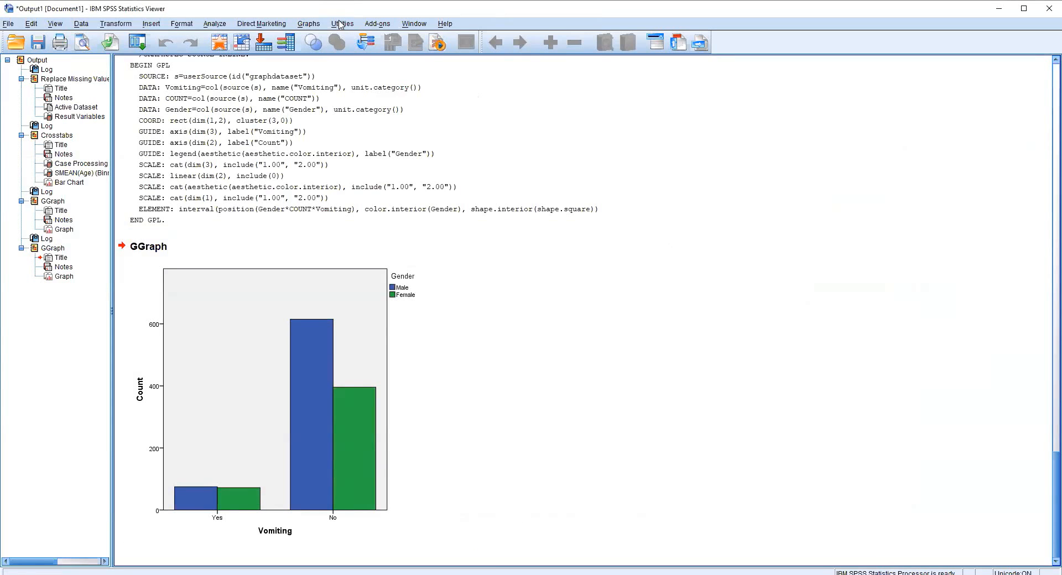
Set up a stacked 3-D bar chart in Chart Builder with Blood_in_Stool on the Z axis.
left_click(308, 24)
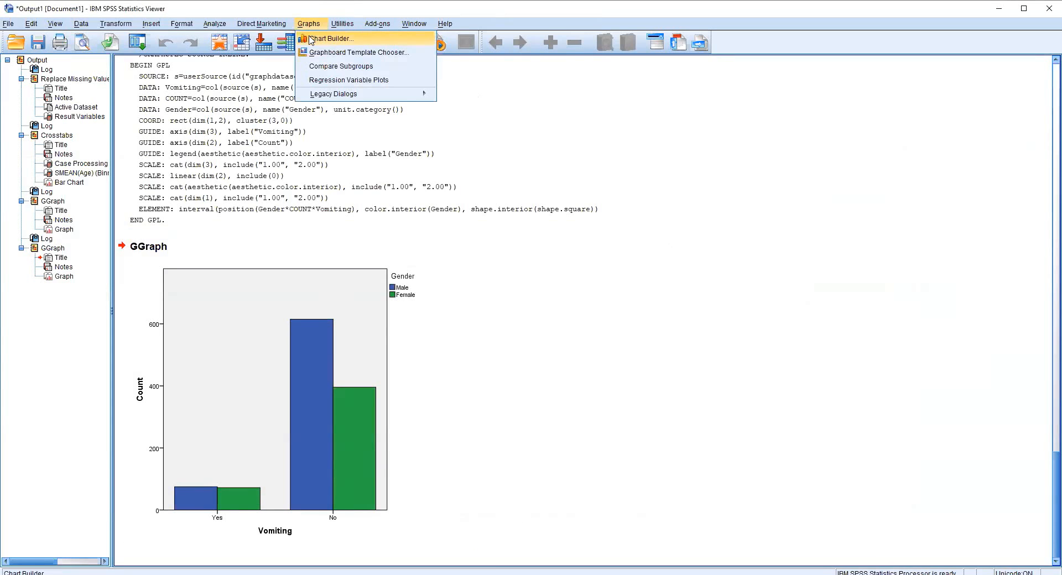
left_click(311, 39)
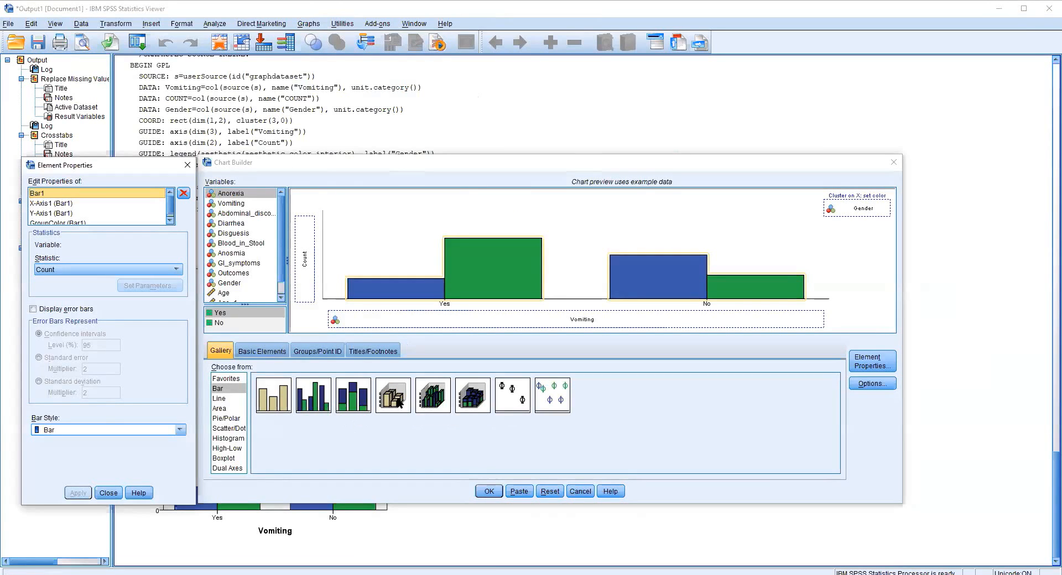
double_click(432, 398)
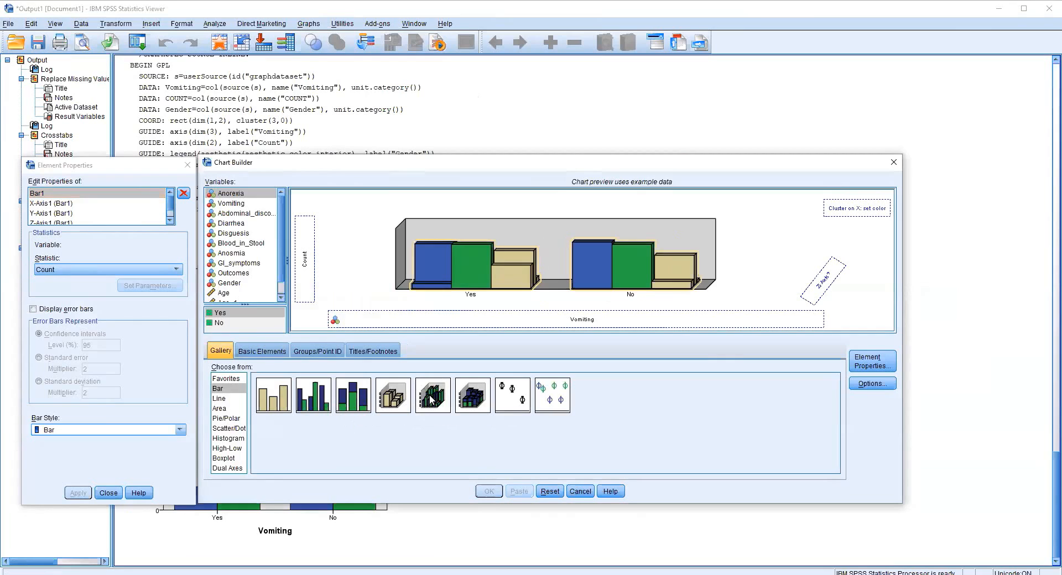
double_click(472, 399)
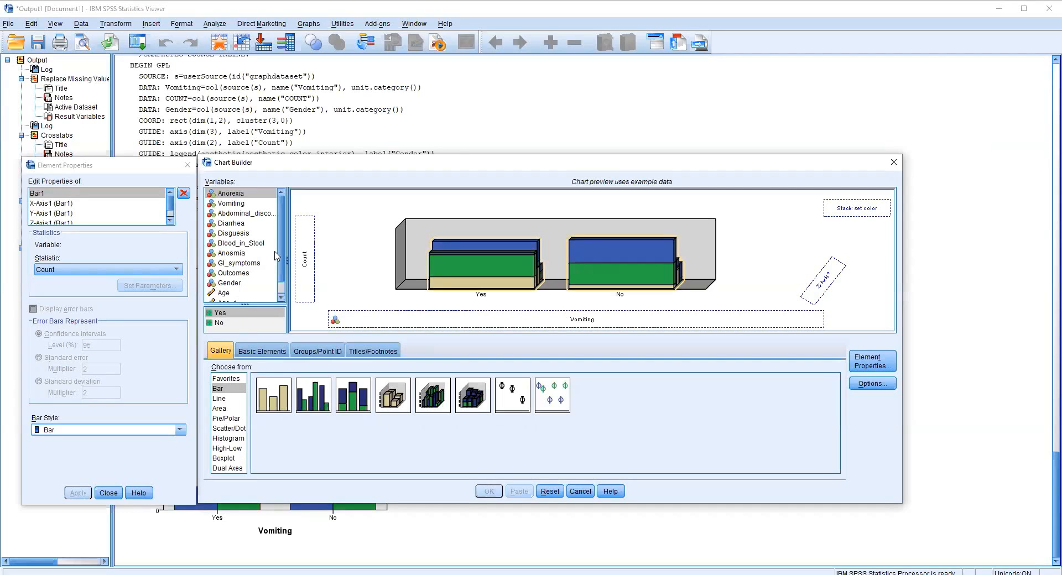
left_click_drag(255, 244, 824, 284)
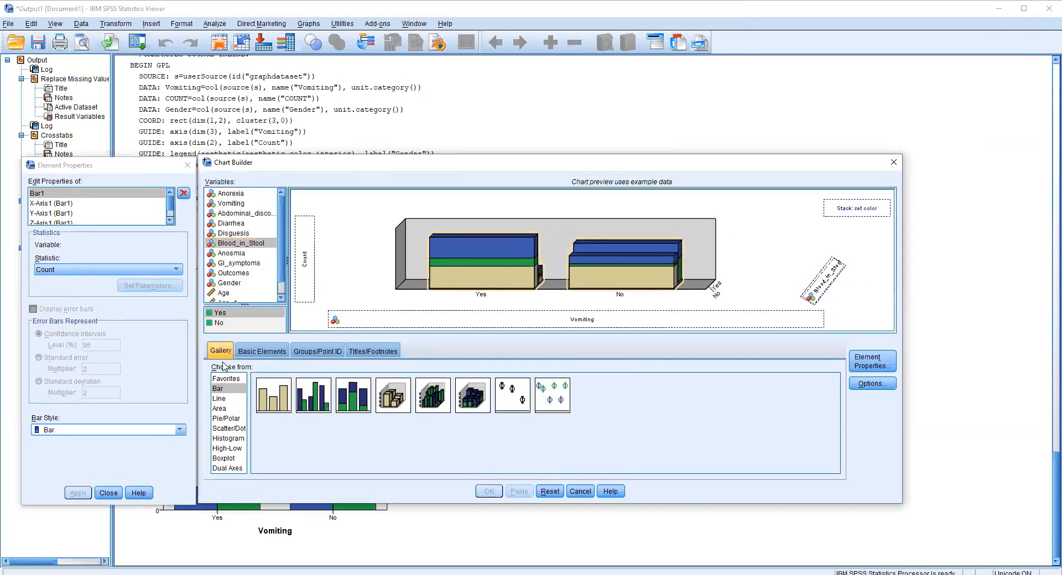
Set Outcomes as the stack colour variable of the 3-D bar chart and generate the chart.
left_click(247, 264)
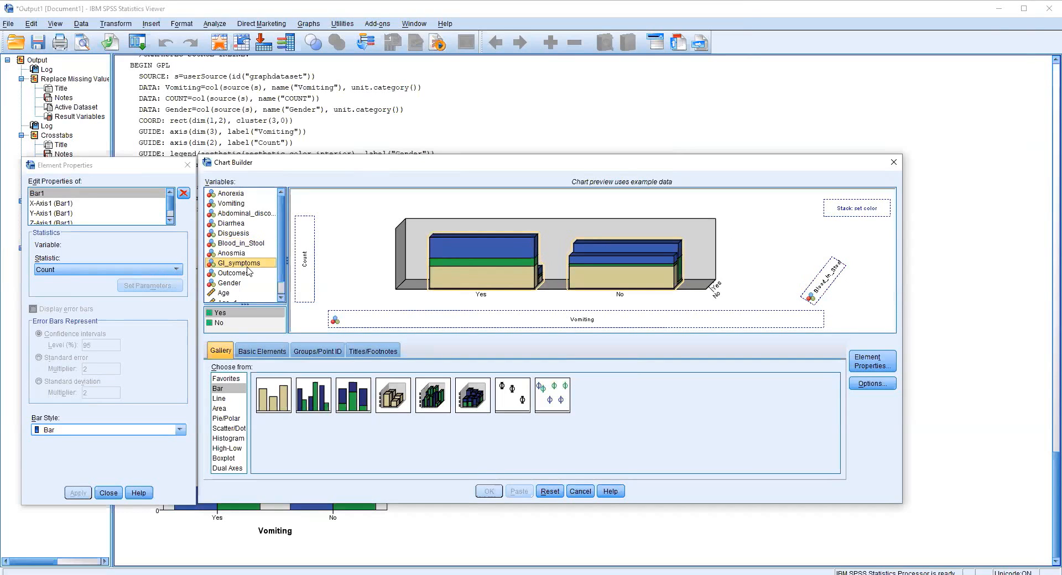
left_click(240, 275)
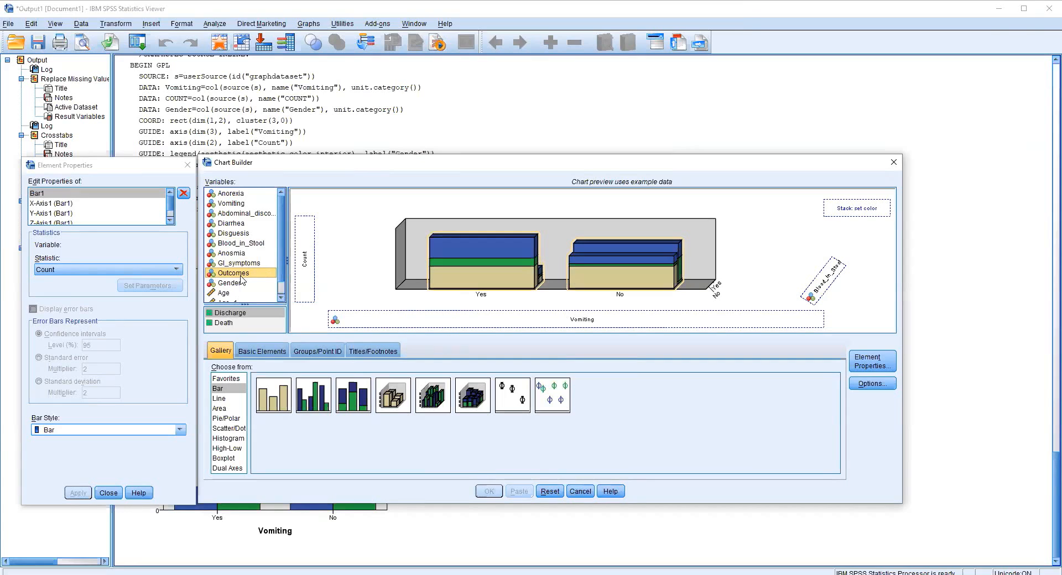
left_click_drag(241, 280, 842, 211)
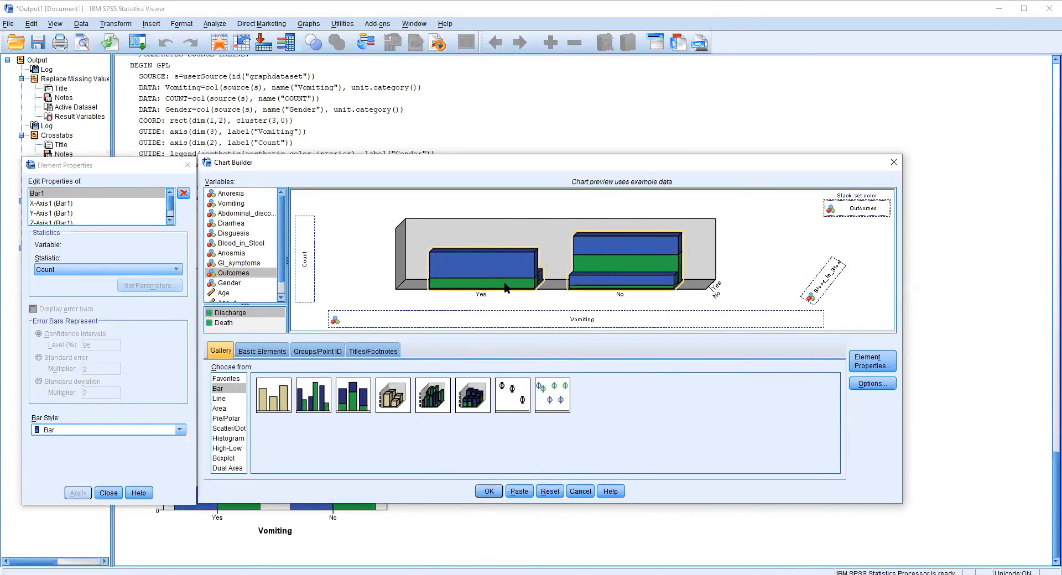
left_click(489, 491)
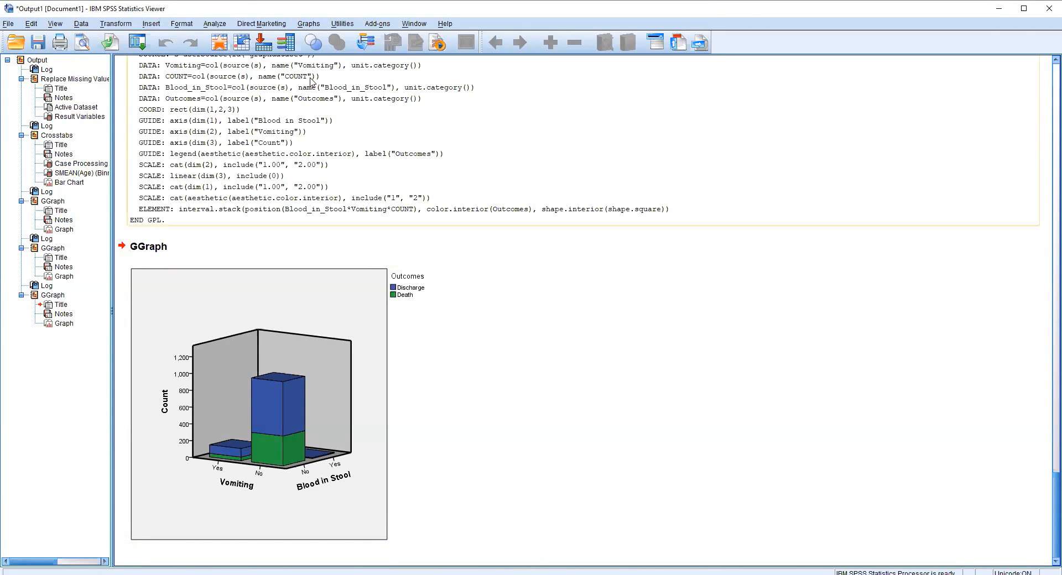
Delete the syntax log above the stacked 3-D bar chart from the output.
left_click(435, 148)
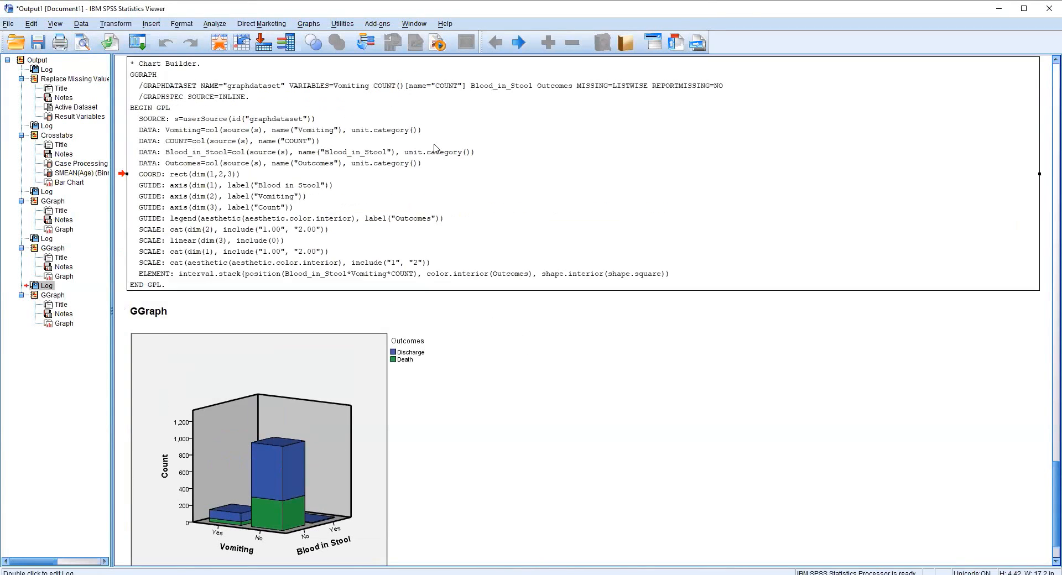
key("Delete")
scroll(474, 293, "down", 3)
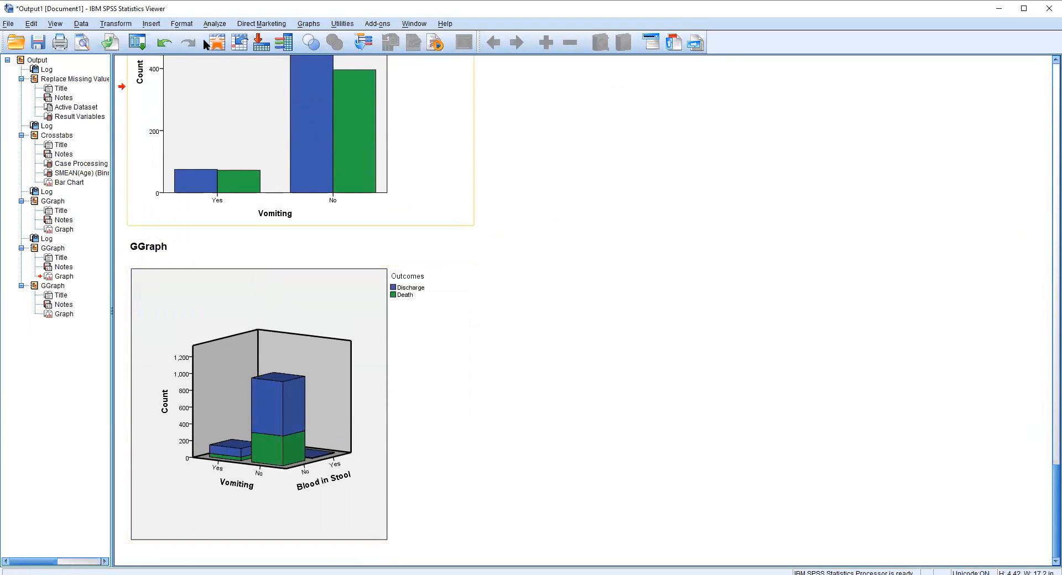
Switch the Chart Builder chart to a clustered error bar chart with Age_1 on the Y axis, and generate it.
left_click(317, 24)
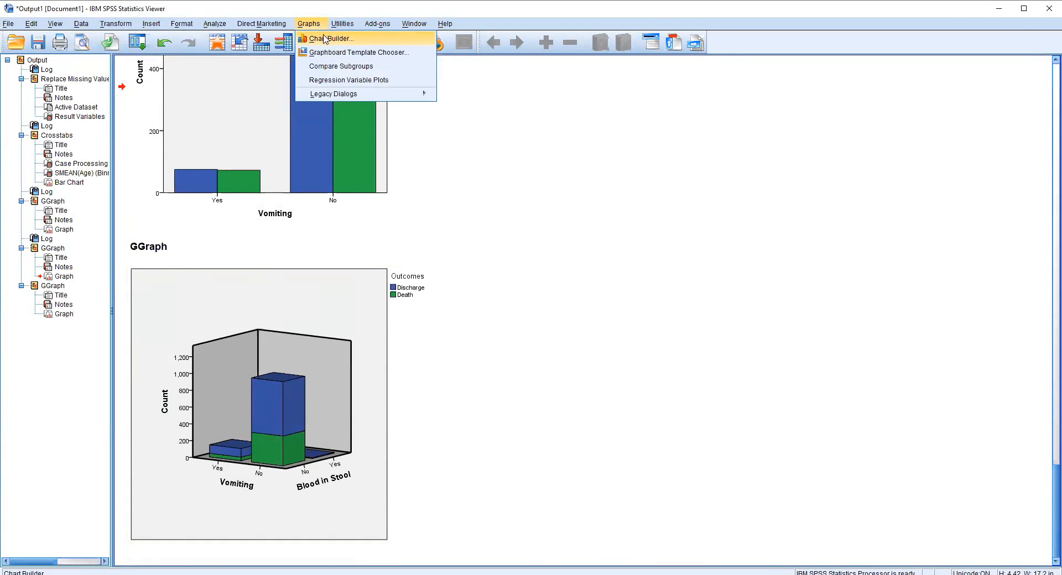
left_click(326, 38)
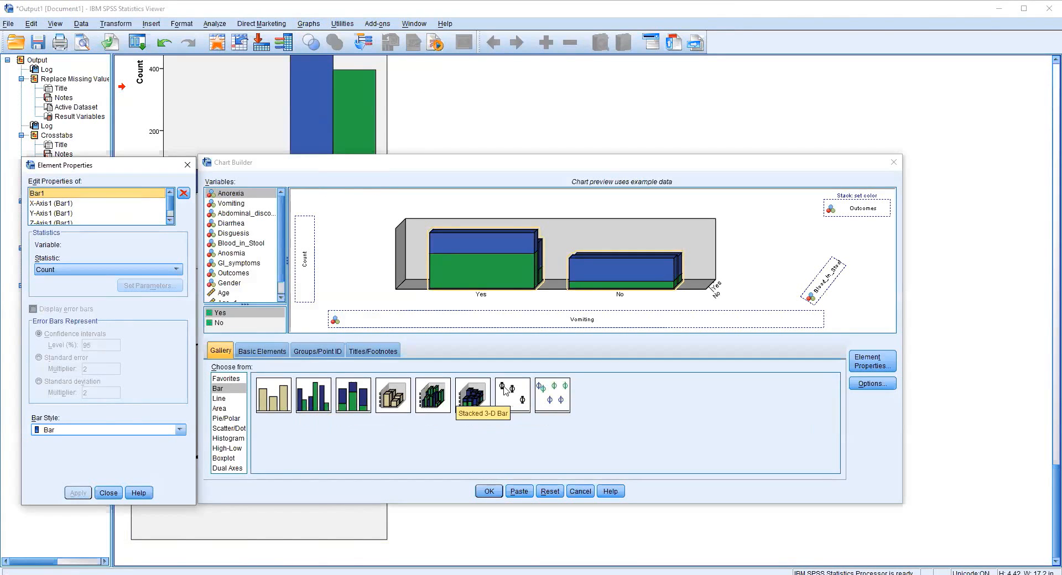
double_click(569, 406)
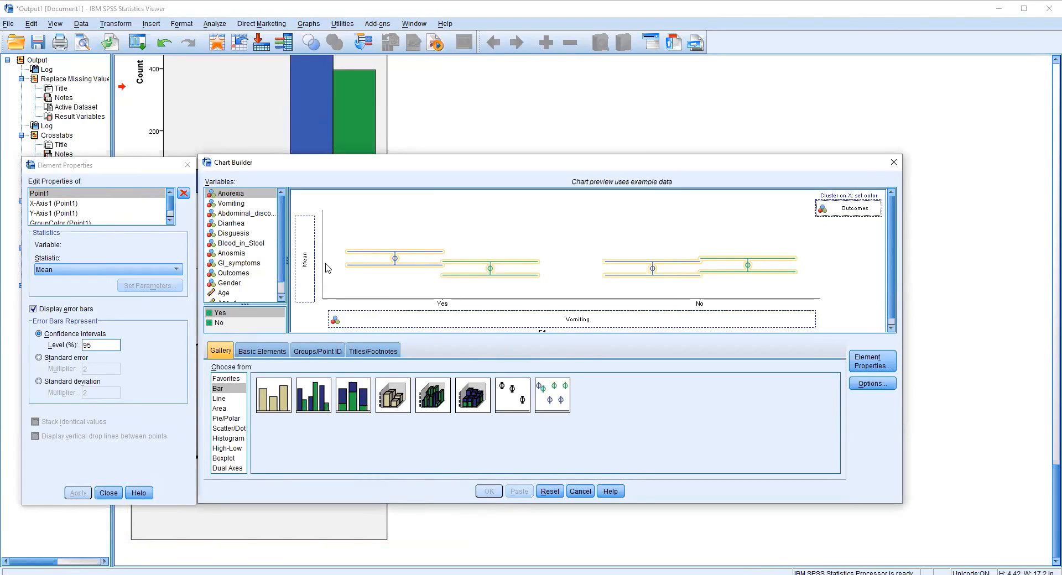
left_click(246, 255)
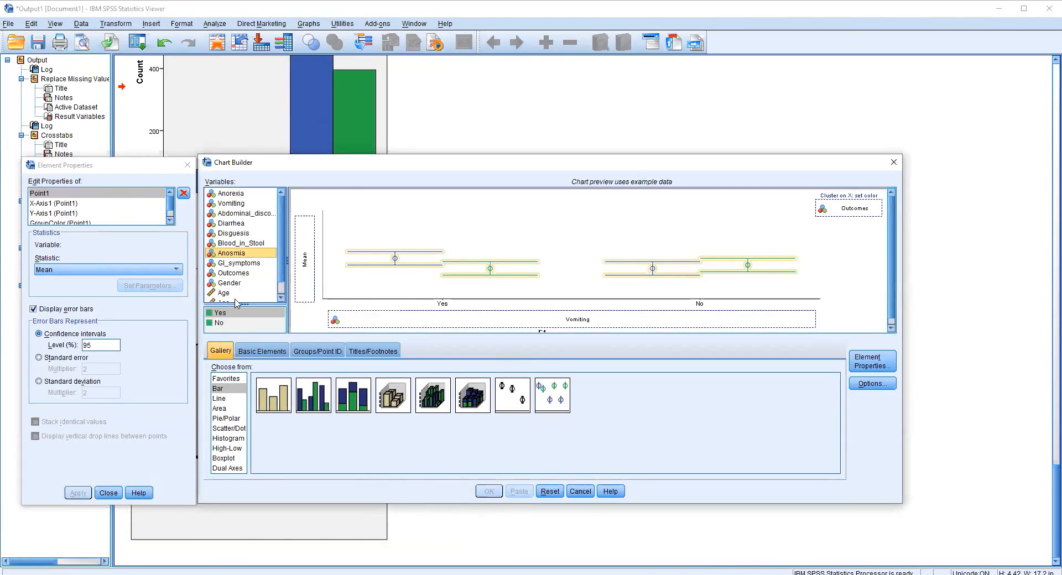
left_click_drag(235, 301, 304, 270)
left_click(494, 492)
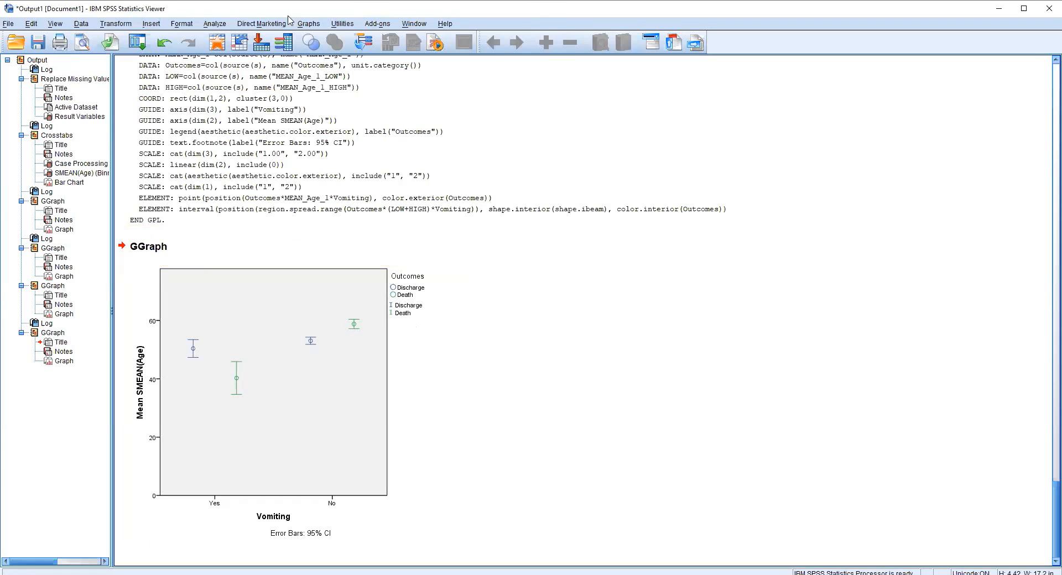
Open Chart Builder and switch the clustered error bar chart to a simple scatter plot with Vomiting on the X axis.
left_click(308, 23)
left_click(316, 36)
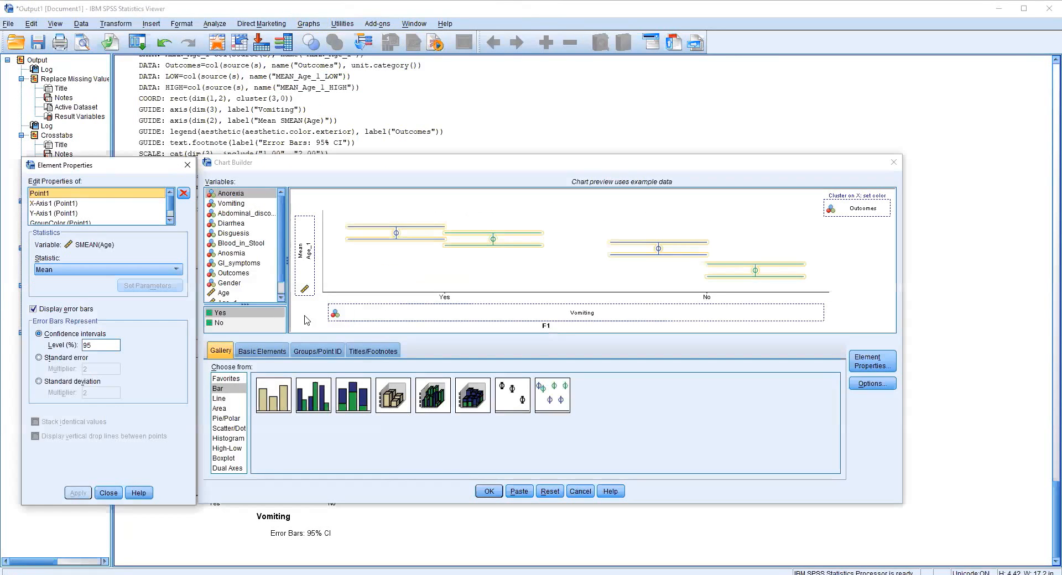
left_click(239, 400)
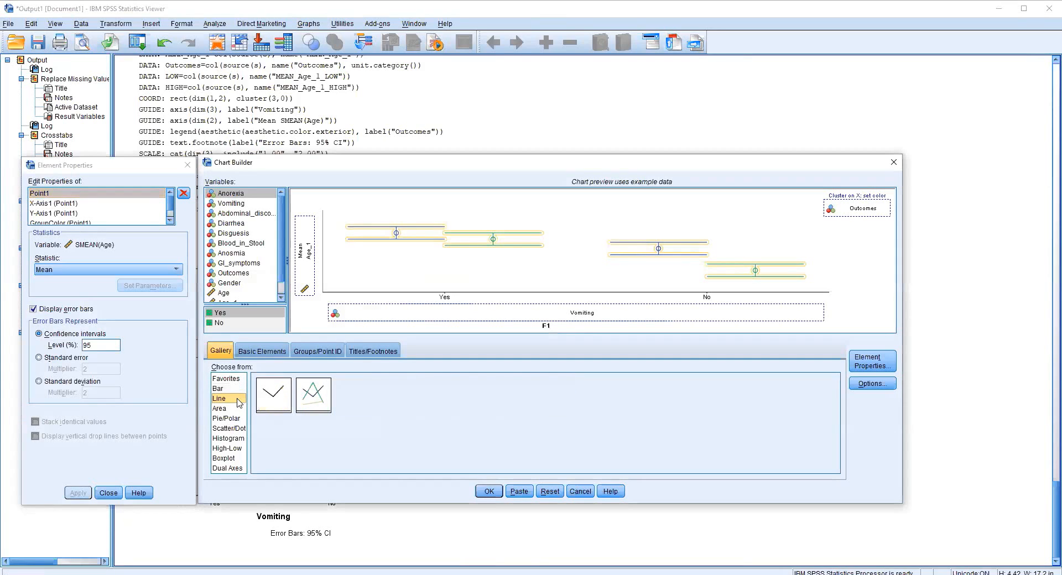
double_click(272, 396)
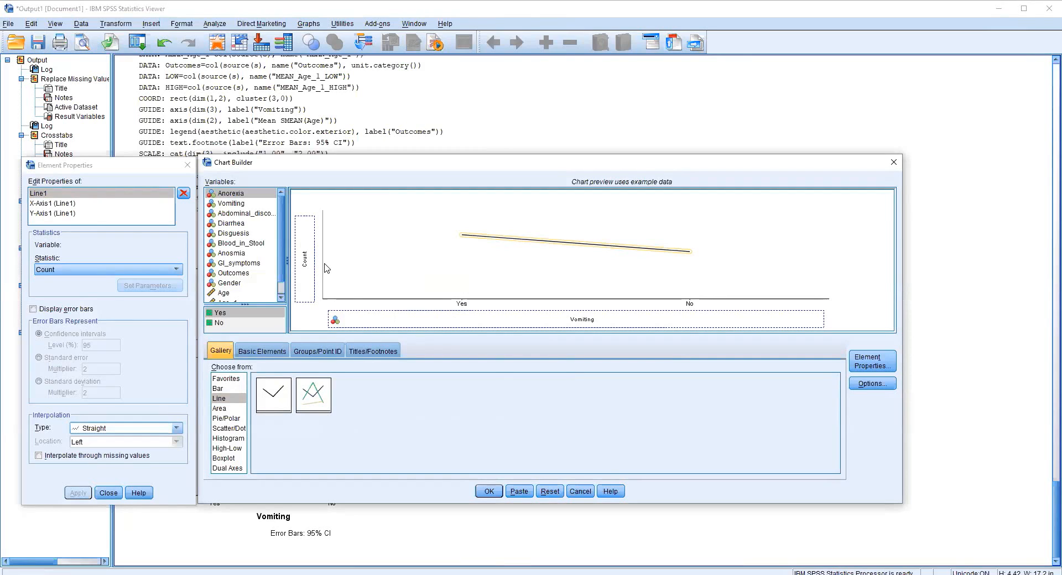
left_click(238, 429)
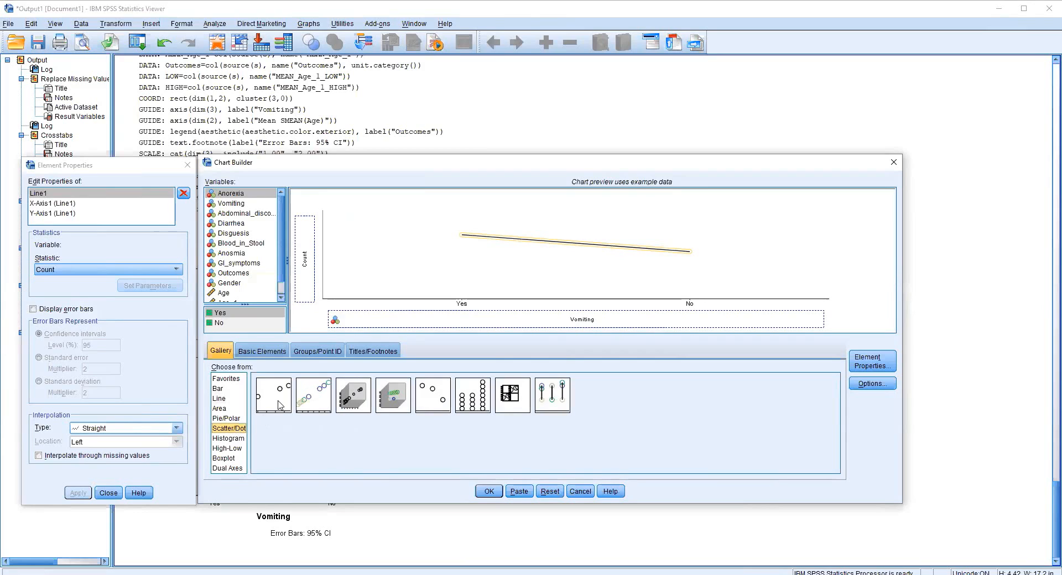
double_click(283, 402)
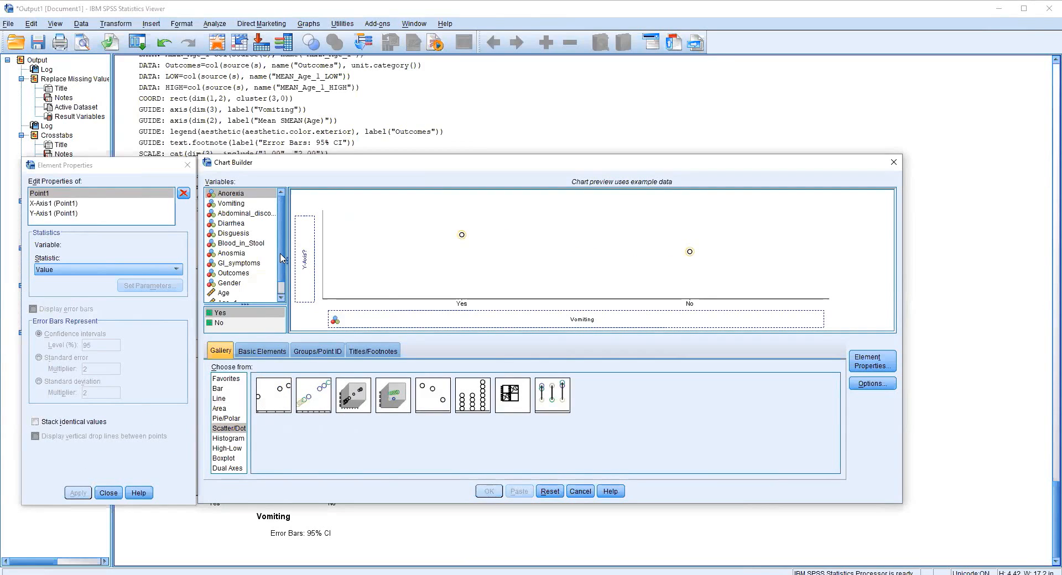
Assign Age_1 to the Y axis of the scatter plot and generate the chart.
scroll(282, 258, "down", 1)
left_click(250, 285)
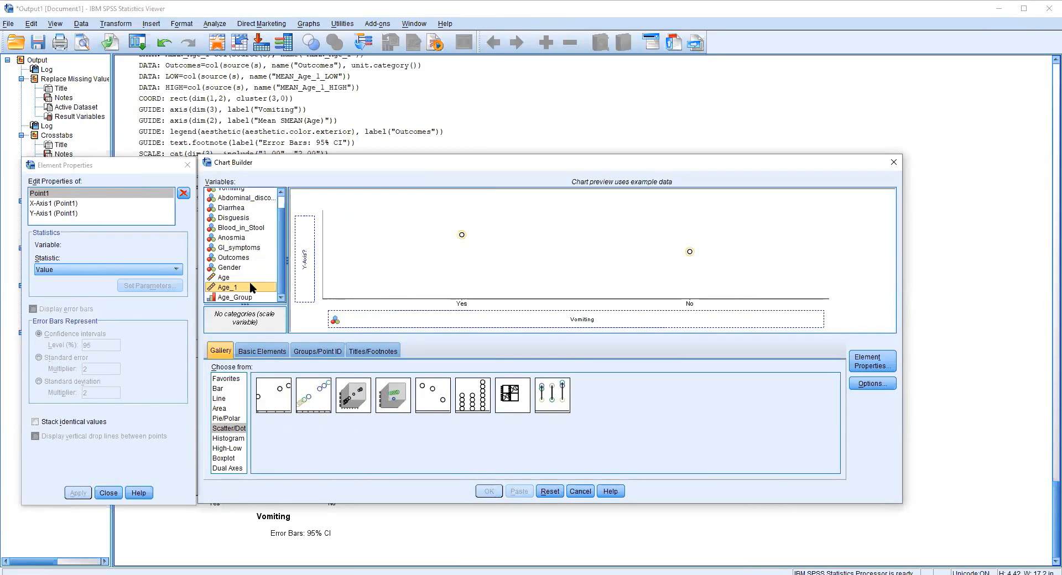
left_click_drag(250, 283, 309, 278)
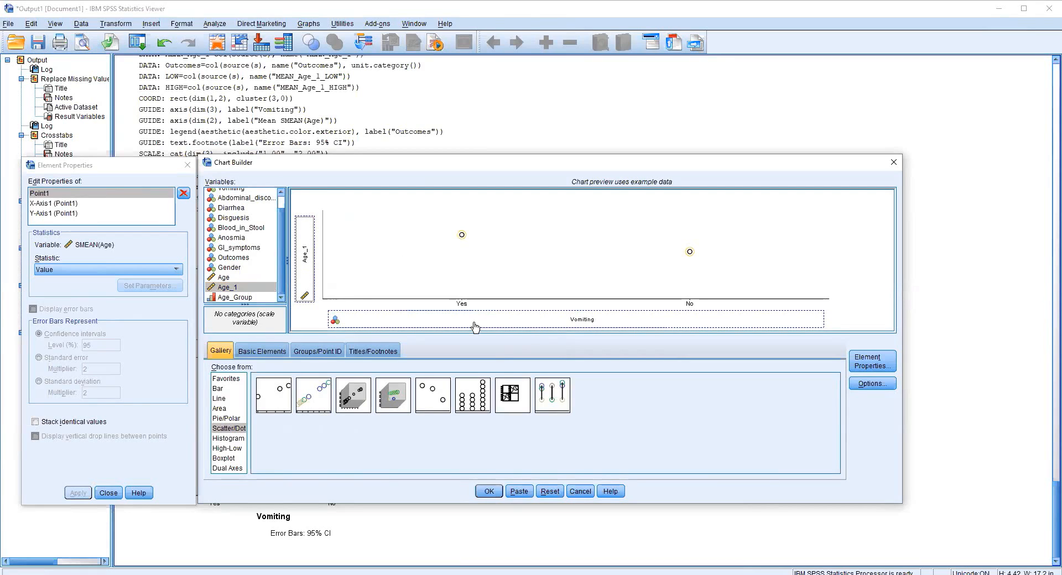
left_click(489, 492)
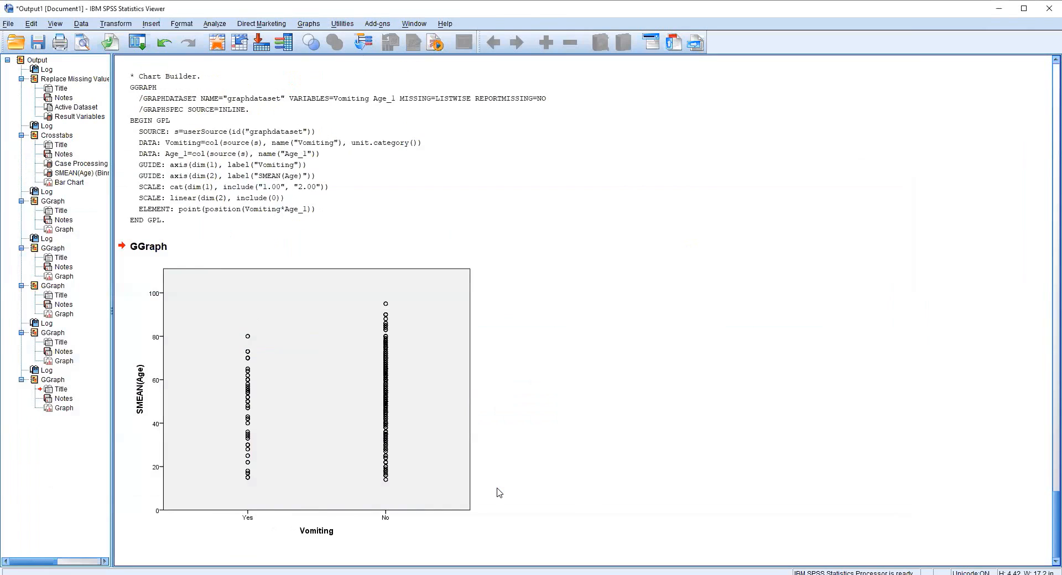
left_click(322, 511)
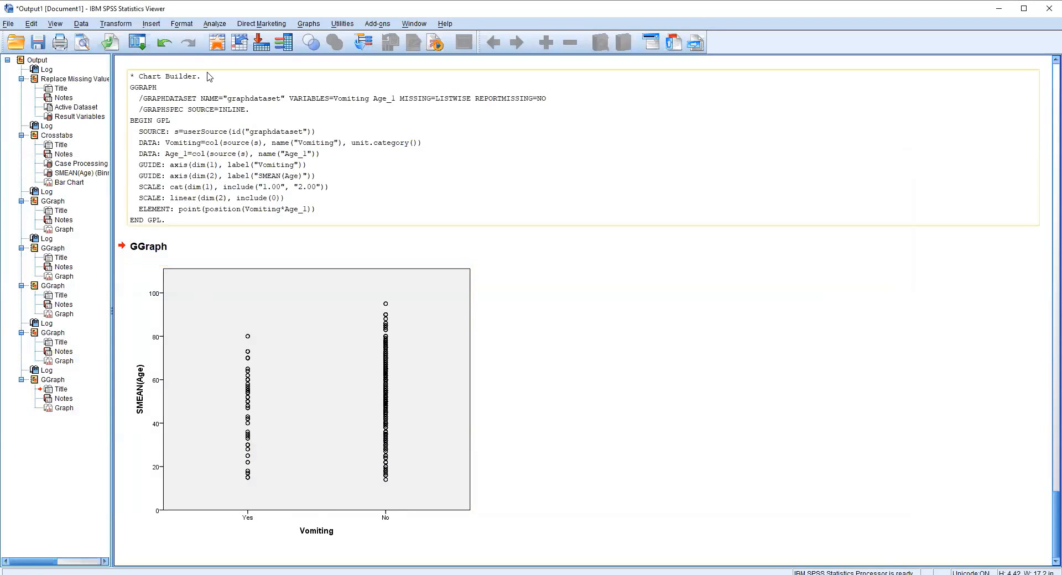
Reopen Chart Builder and remove Vomiting from the X axis of the scatter plot.
left_click(309, 25)
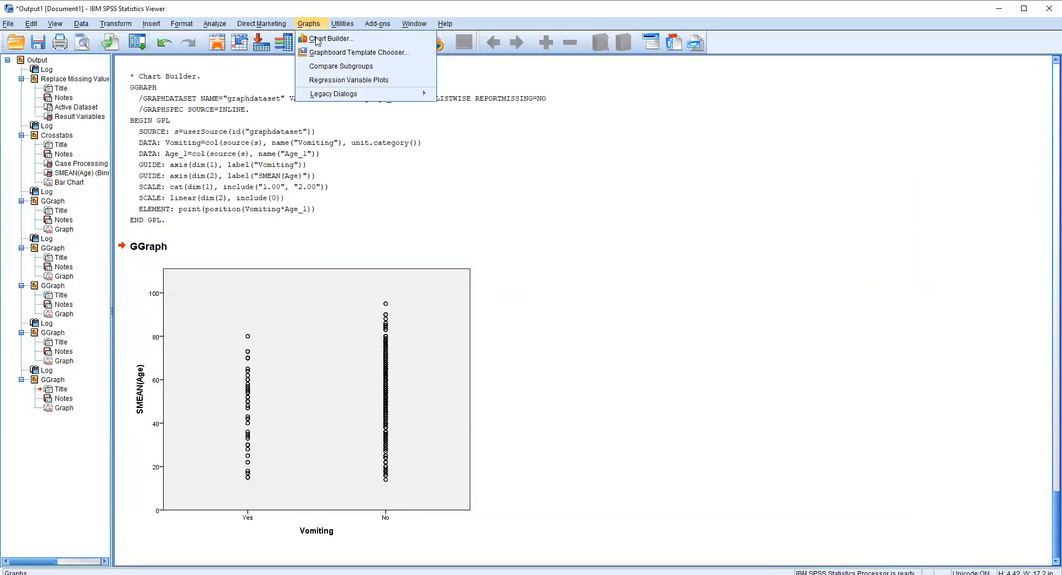
left_click(319, 40)
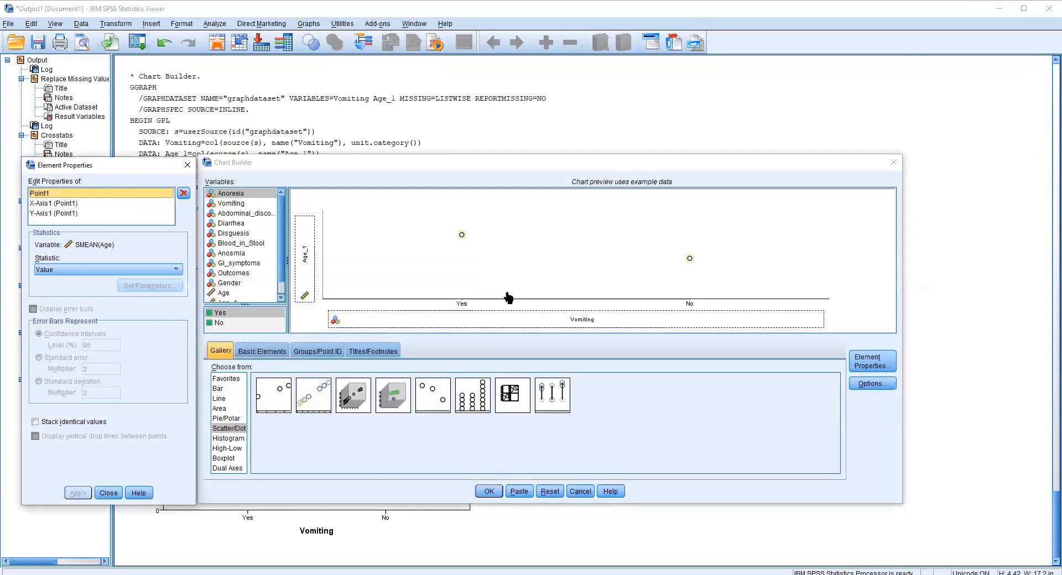
left_click_drag(418, 322, 259, 273)
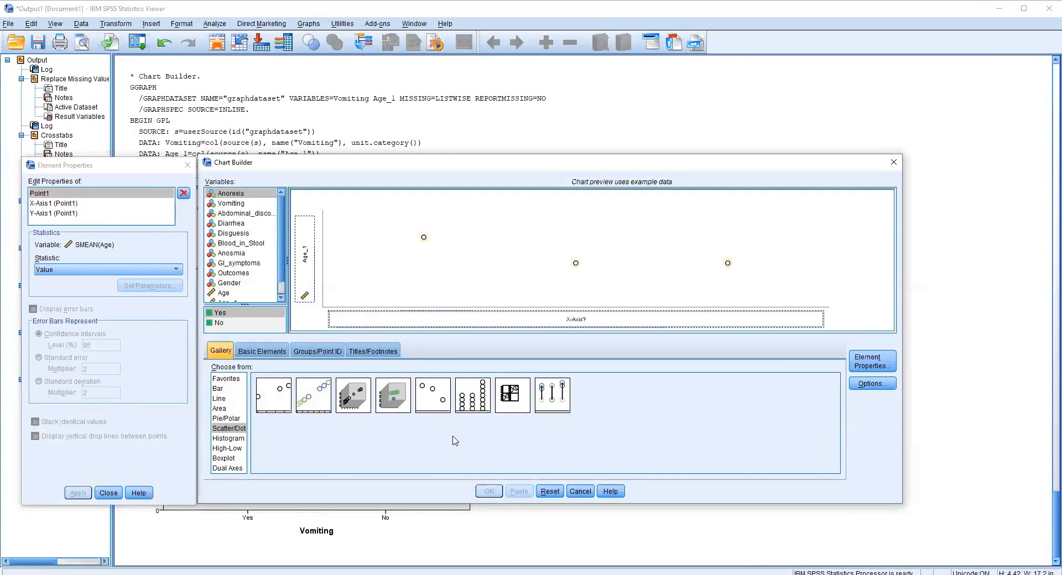
Switch the chart to a simple histogram with Age_1 on the X axis and generate it.
left_click(229, 439)
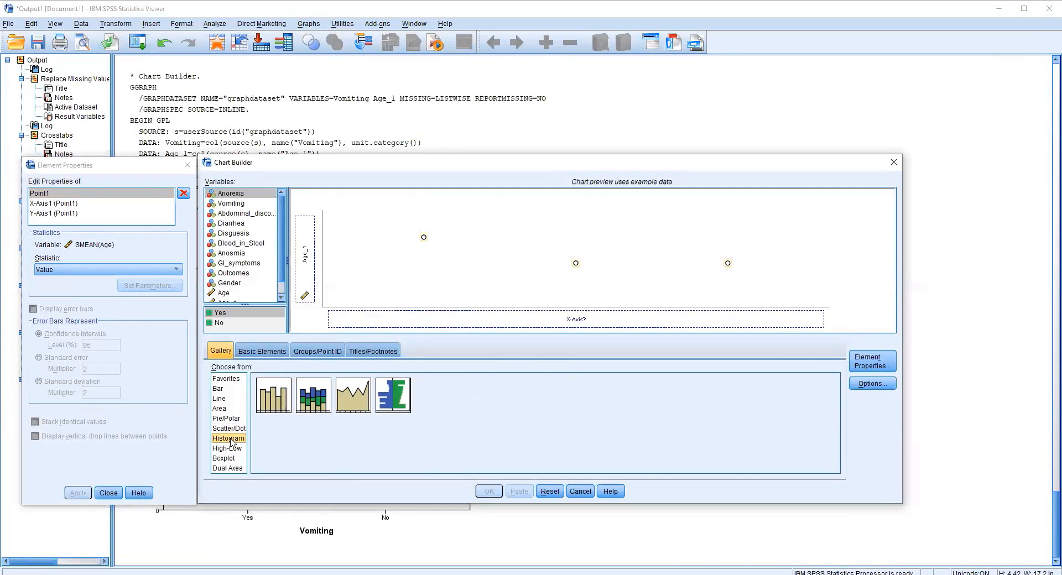
left_click(273, 398)
double_click(273, 398)
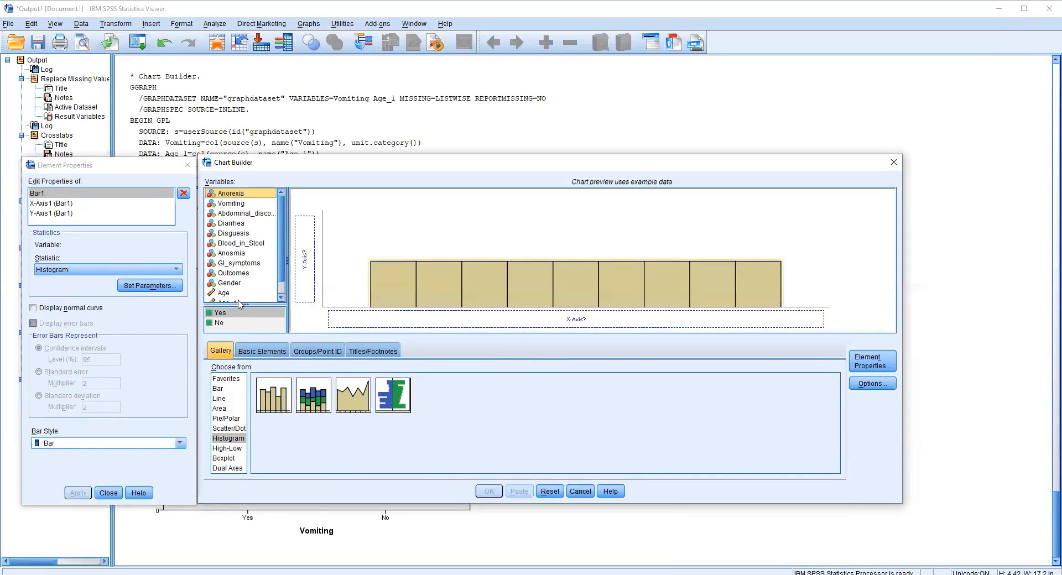
left_click_drag(239, 303, 401, 327)
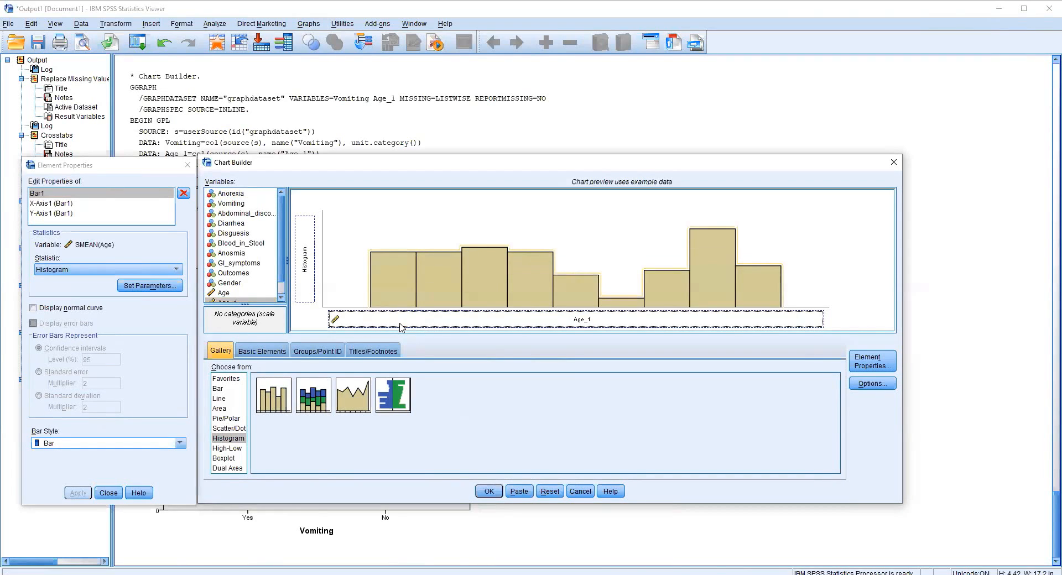
left_click(488, 492)
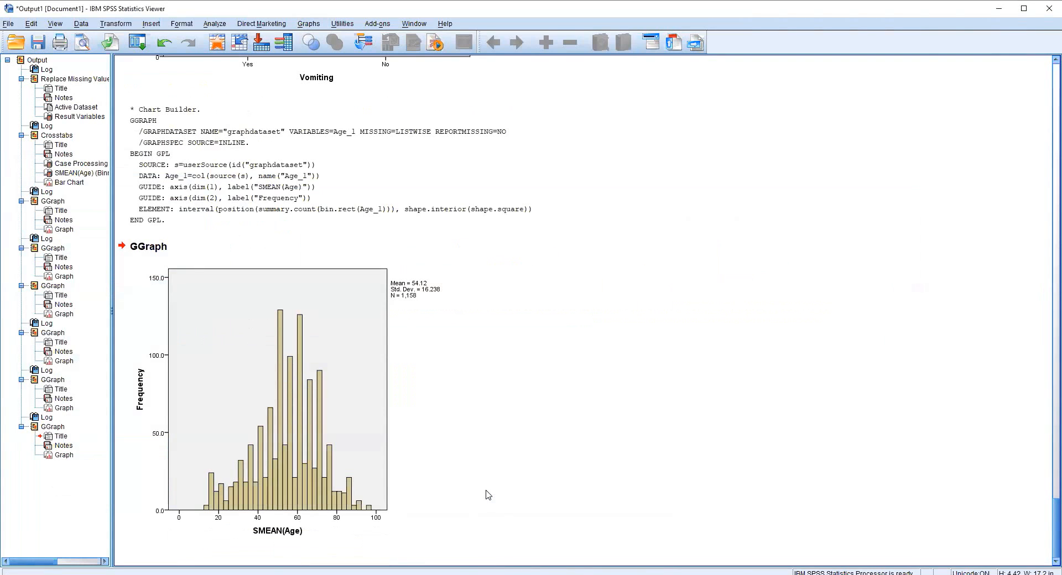
Set up a population pyramid in Chart Builder with Outcomes as the split variable.
left_click(299, 26)
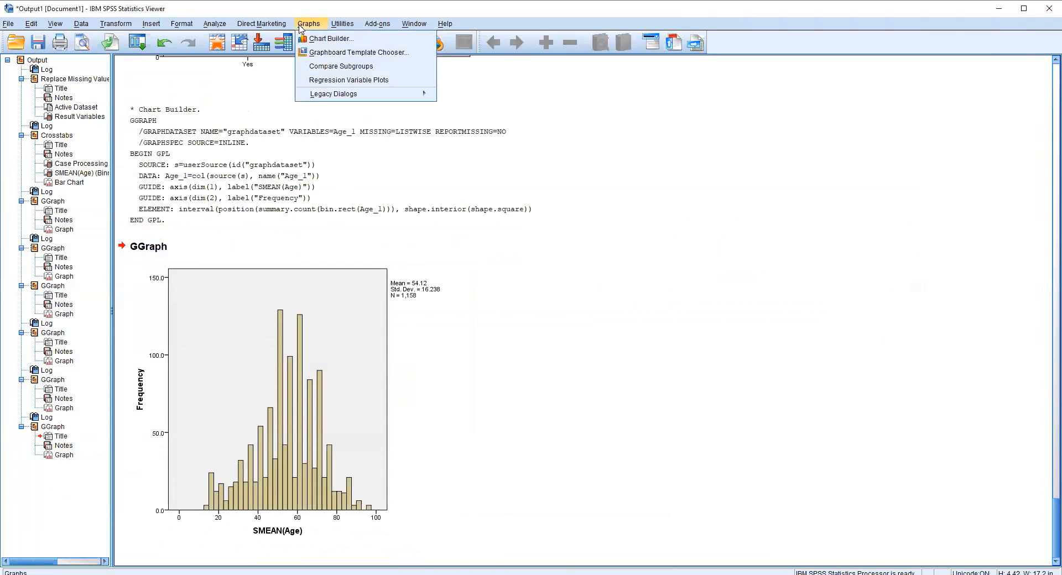
left_click(320, 39)
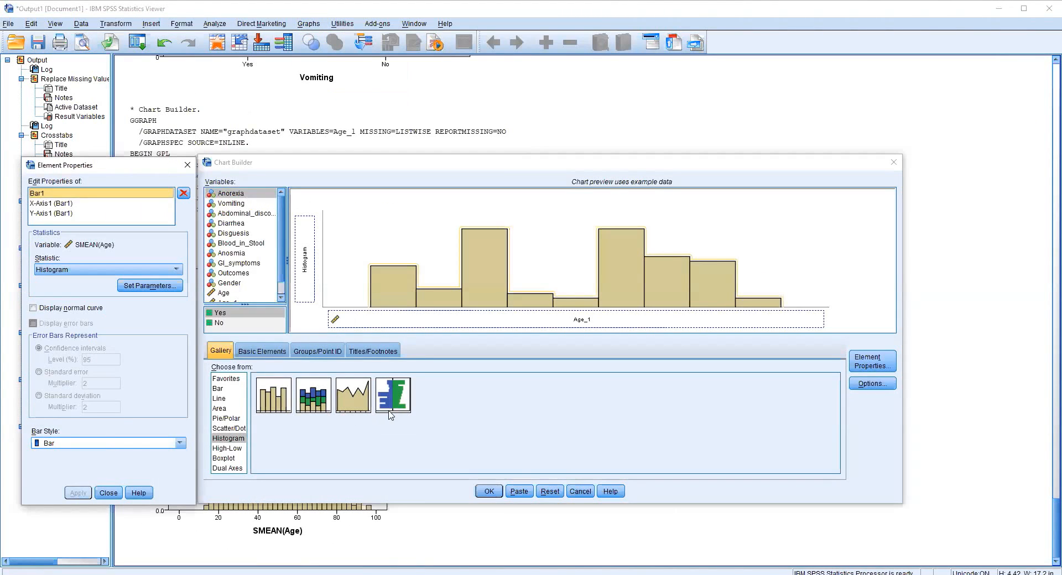
double_click(399, 408)
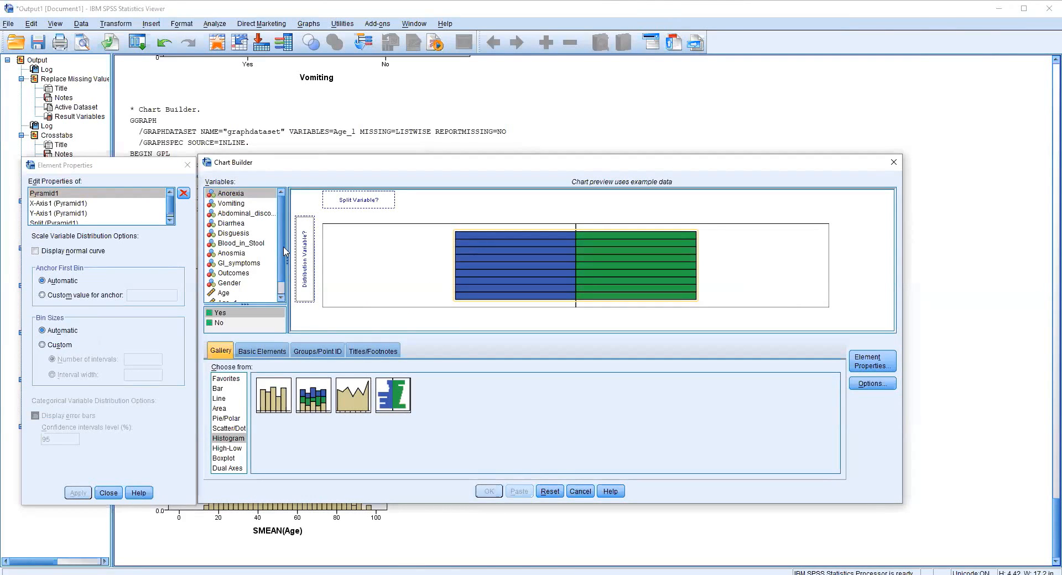
scroll(283, 250, "down", 1)
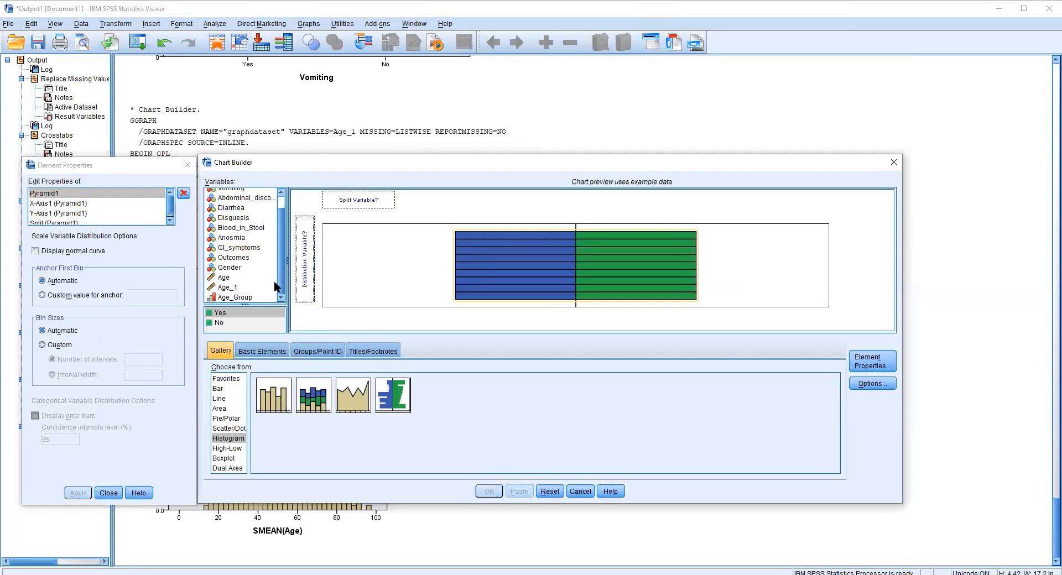
left_click(239, 262)
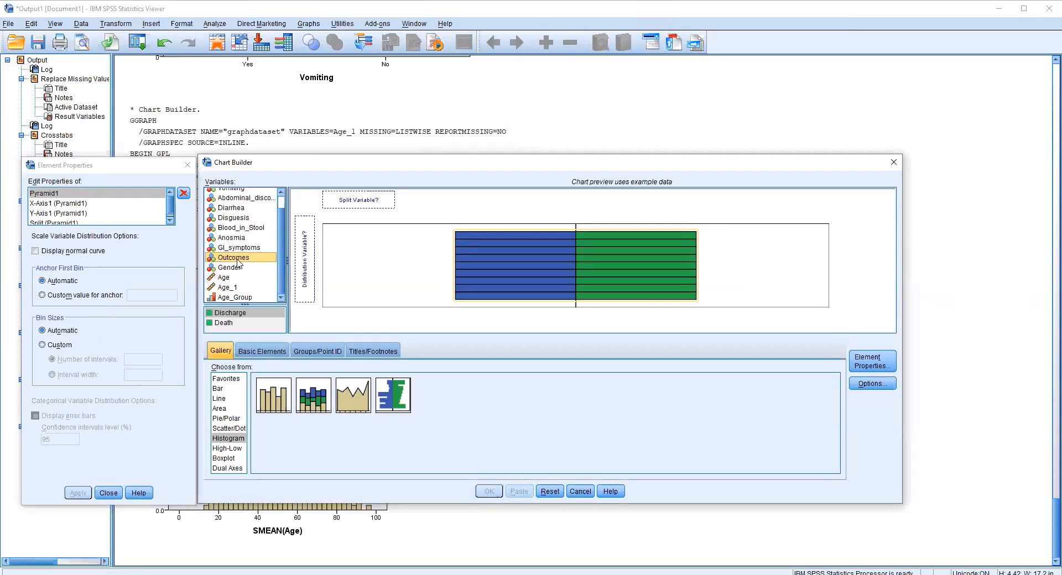
left_click_drag(238, 262, 359, 202)
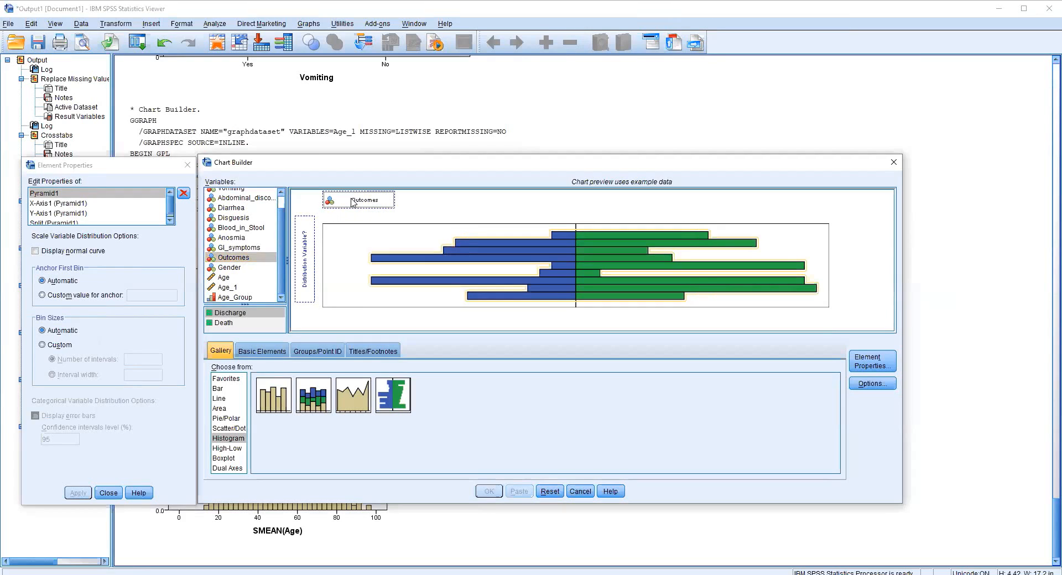
Set Age_Group as the distribution variable of the population pyramid, generate the chart and select it in the output.
left_click(237, 299)
left_click_drag(238, 298, 305, 284)
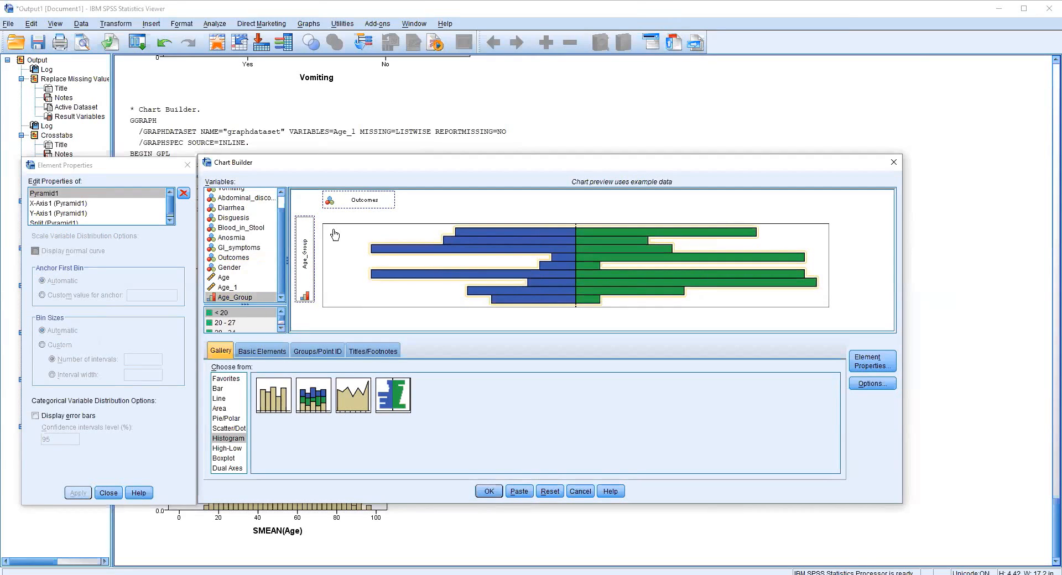
left_click(490, 492)
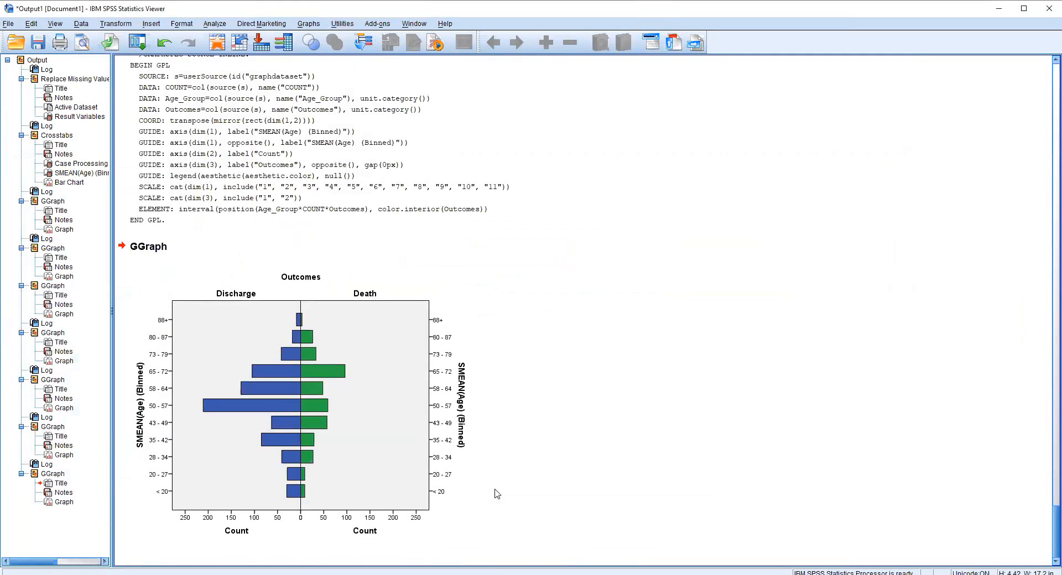
left_click(257, 452)
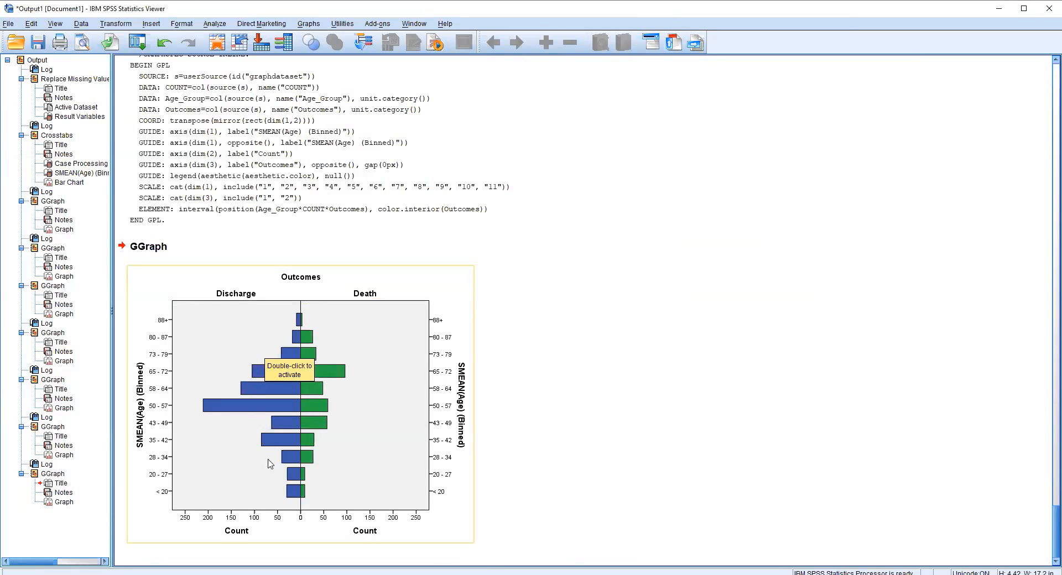
left_click(375, 364)
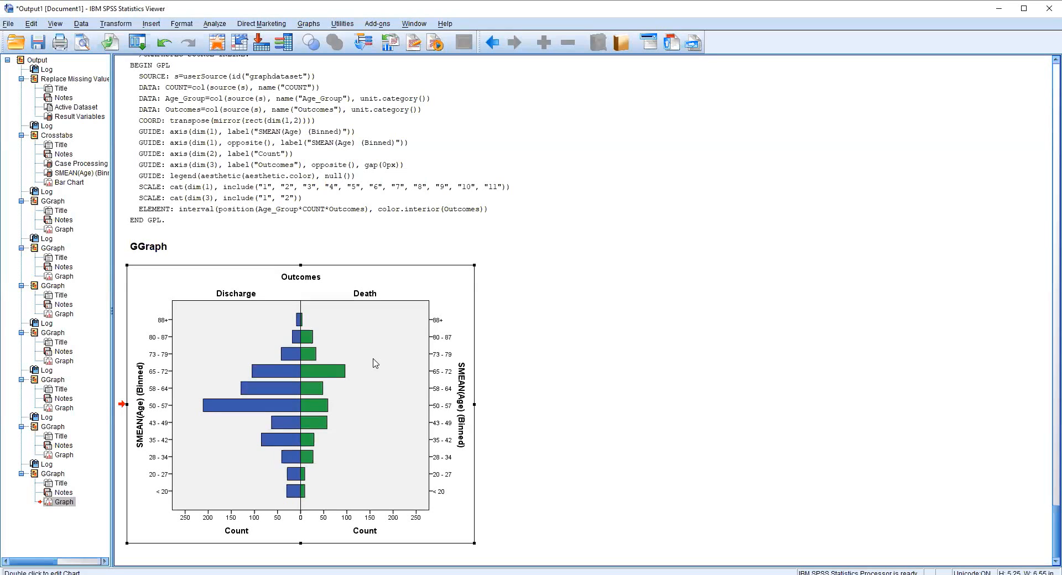
Build a pie chart in Chart Builder sliced by Age_Group and generate it.
left_click(300, 26)
left_click(318, 40)
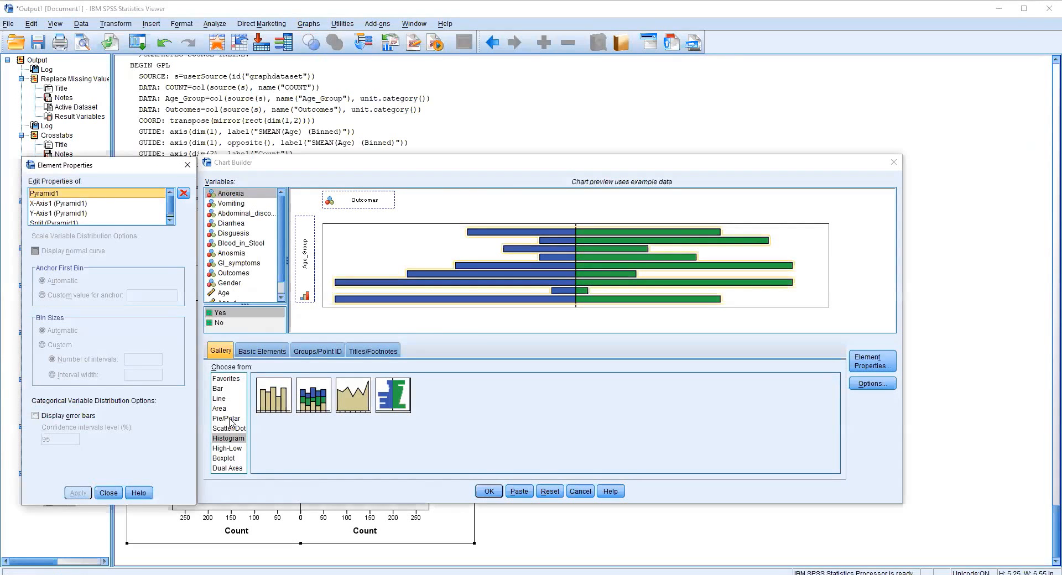
left_click(226, 419)
double_click(276, 399)
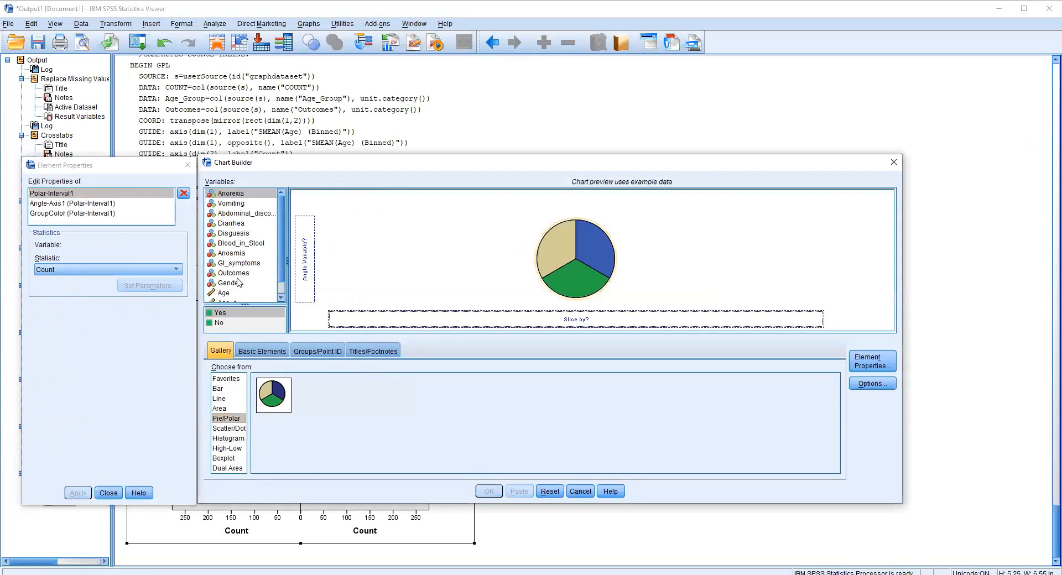
scroll(246, 289, "down", 1)
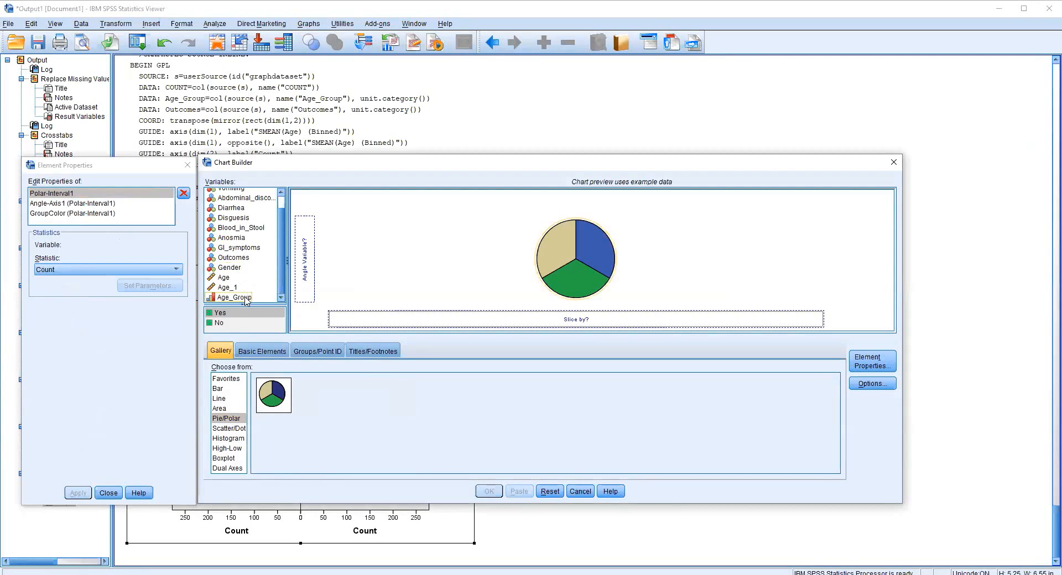
left_click_drag(246, 298, 365, 318)
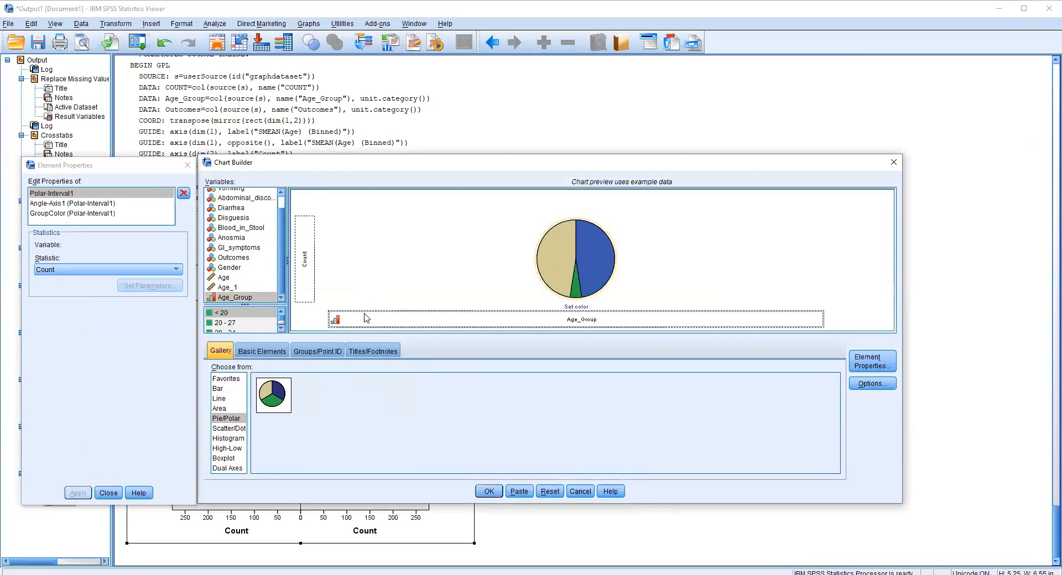
left_click(488, 492)
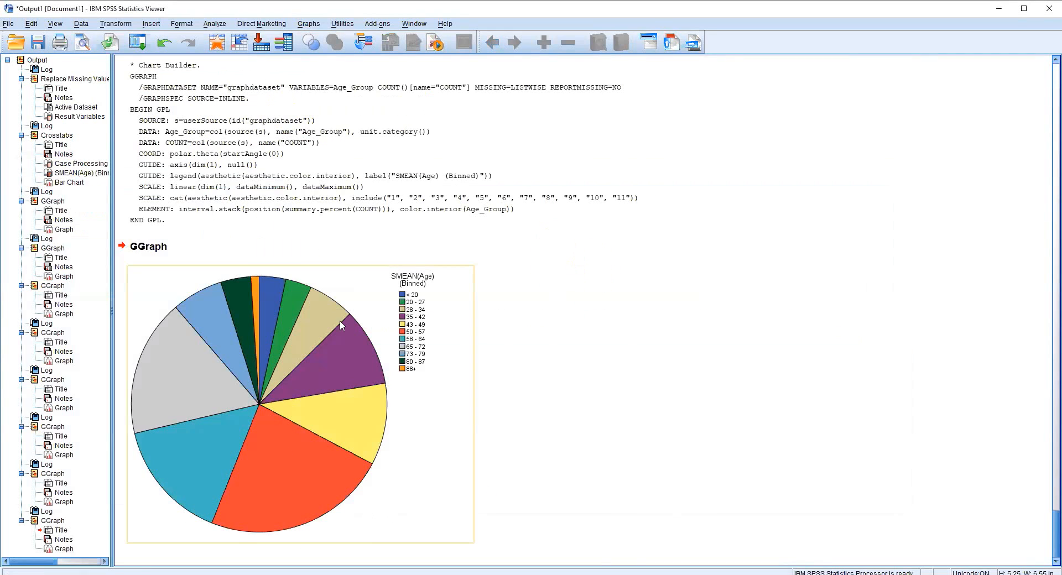
Reopen Chart Builder and switch the pie chart to a simple line chart with Age_Group on the X axis.
left_click(308, 24)
left_click(326, 41)
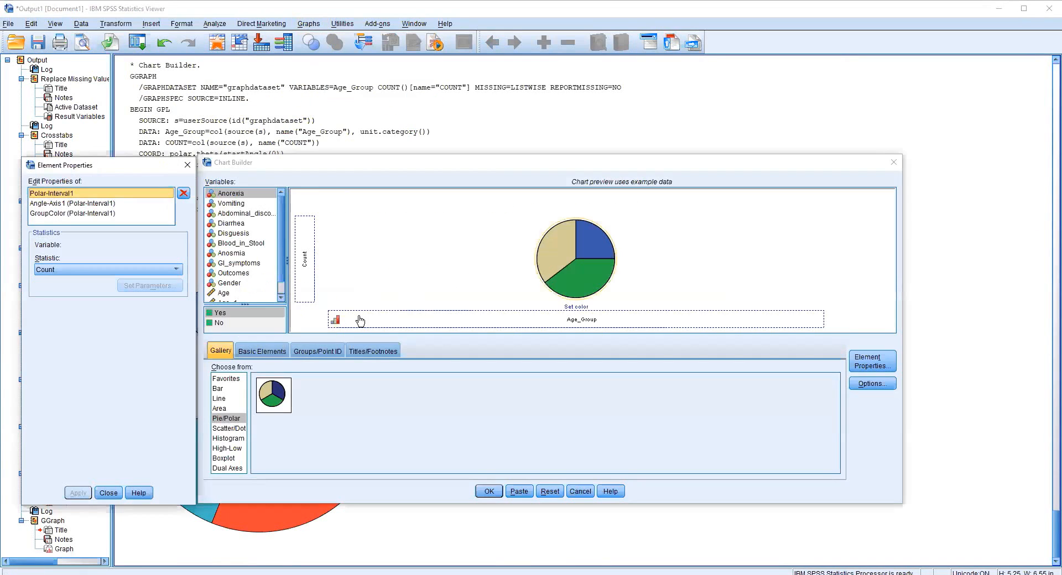
left_click(221, 408)
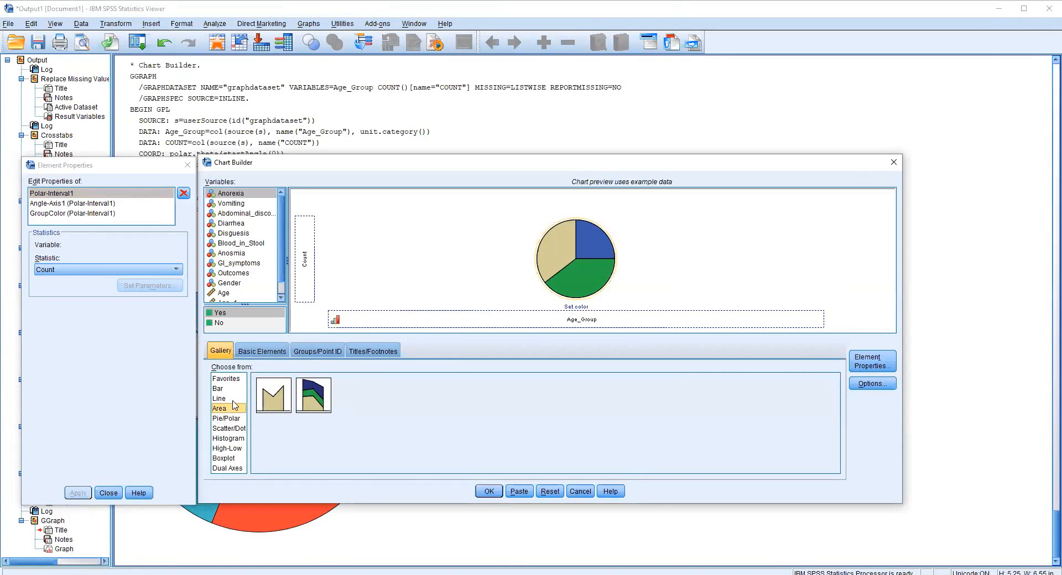
left_click(232, 399)
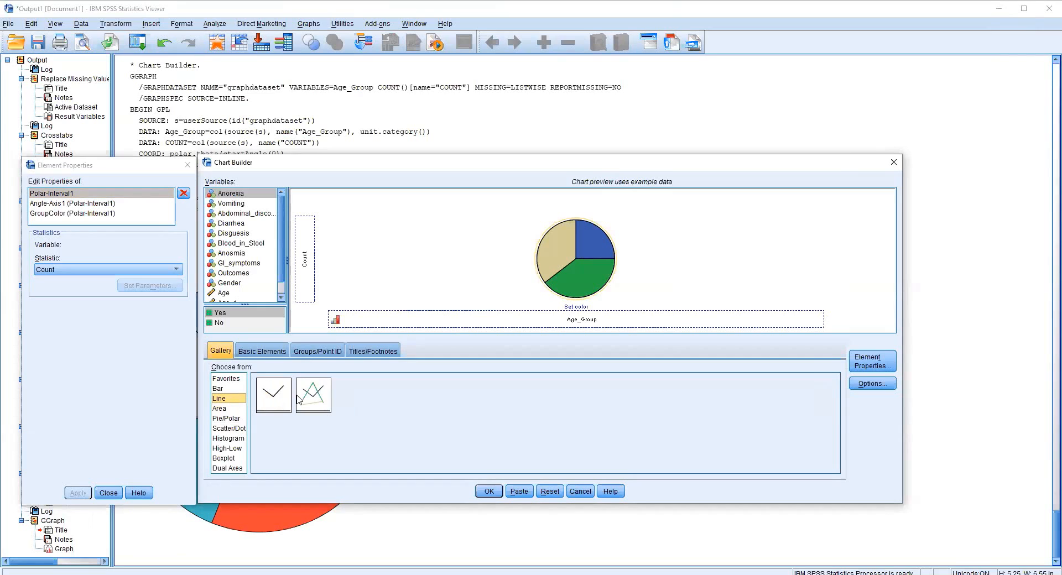
double_click(277, 397)
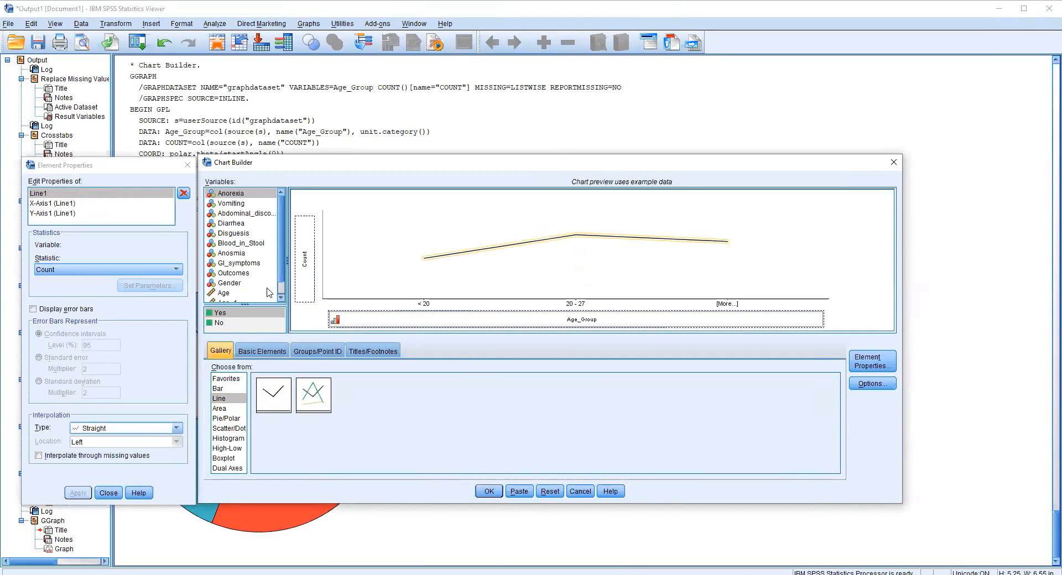
Change the chart to a multiple line chart with Outcomes as the line color variable and generate it.
scroll(279, 268, "down", 1)
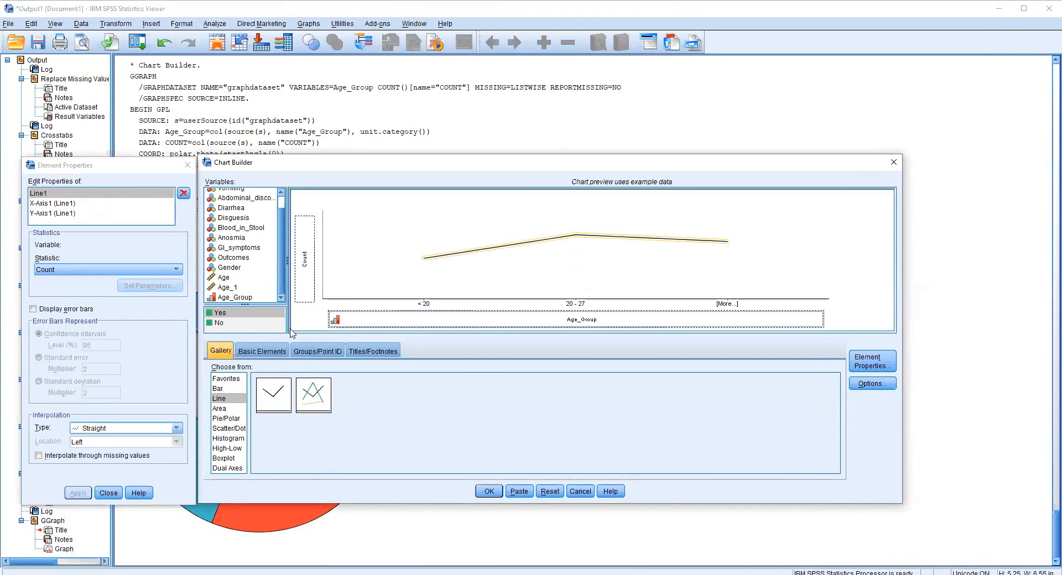
double_click(321, 398)
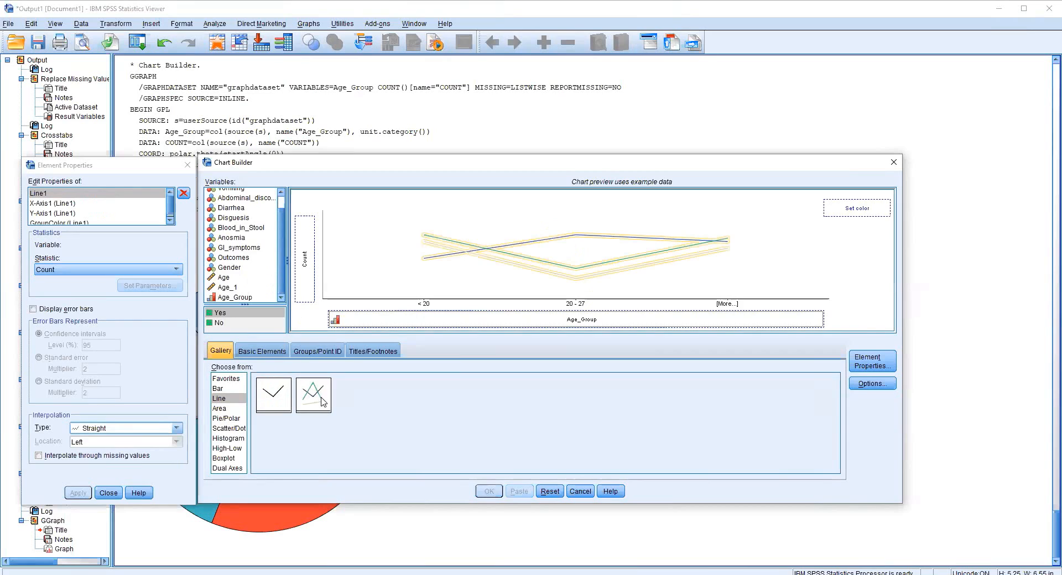
left_click(251, 288)
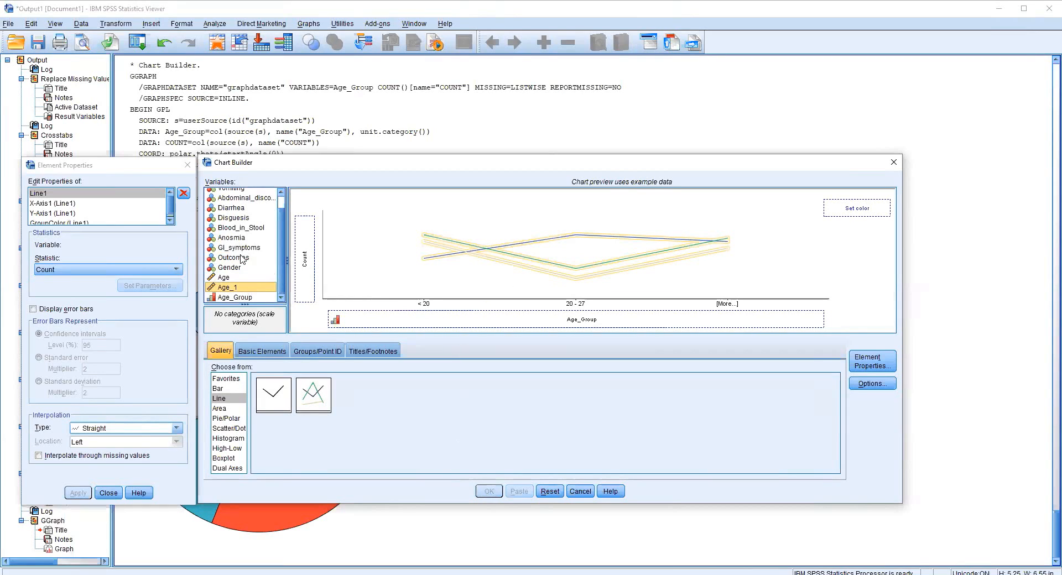
left_click_drag(241, 259, 883, 212)
left_click(487, 491)
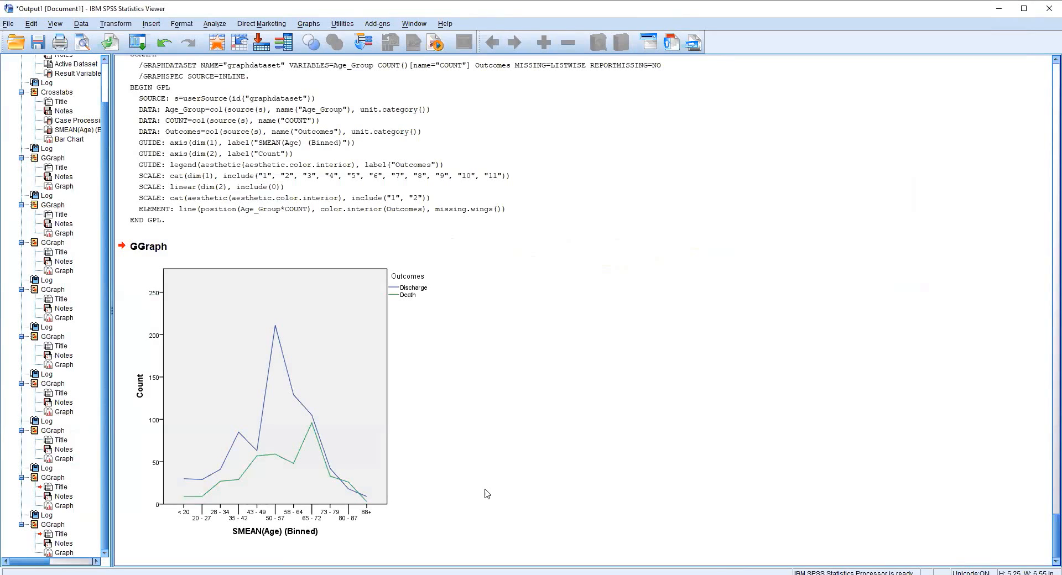
left_click(268, 529)
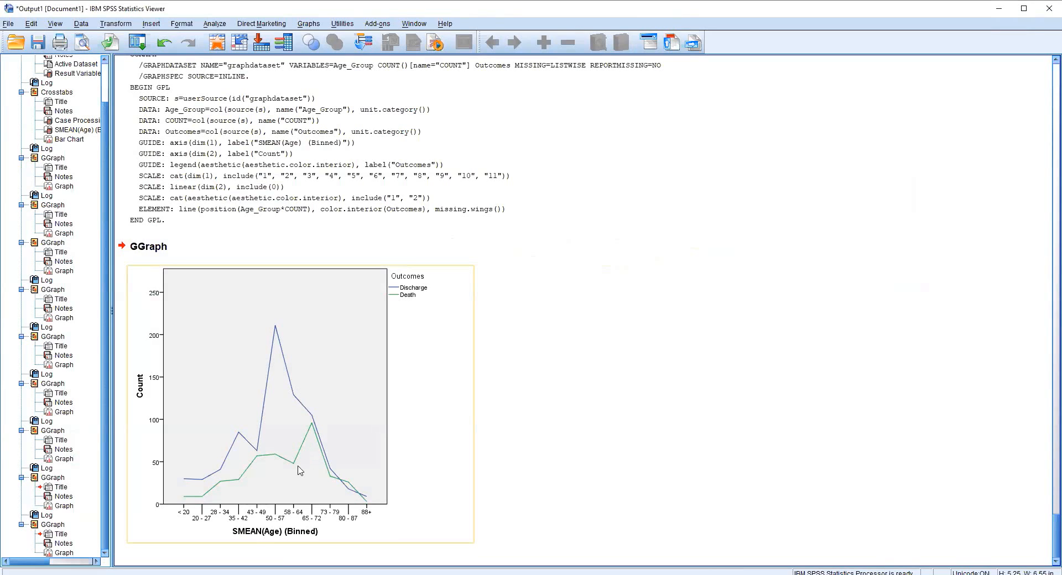
left_click(509, 313)
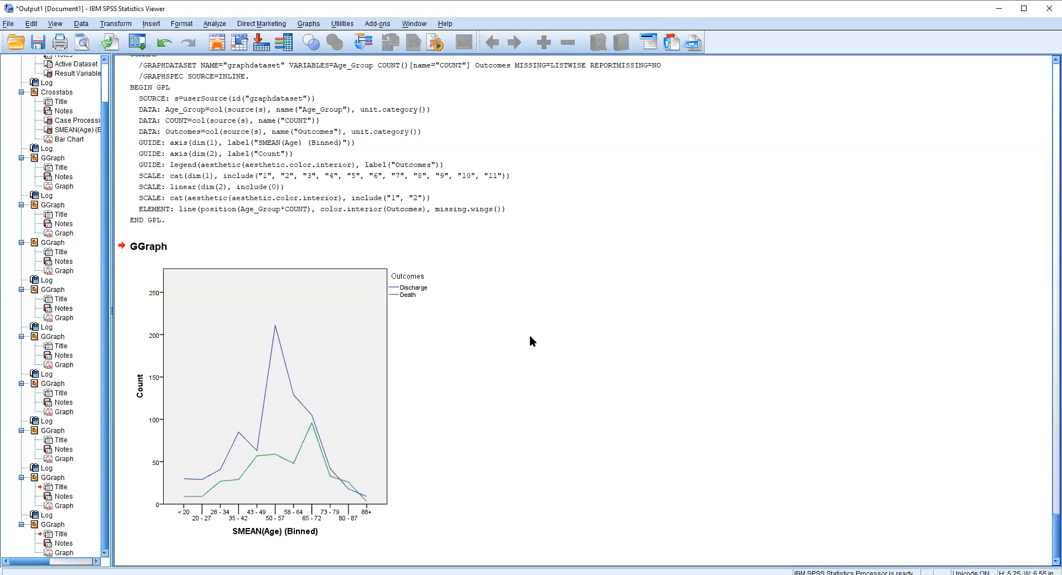
Reopen Chart Builder and switch the chart to a simple boxplot.
left_click(316, 27)
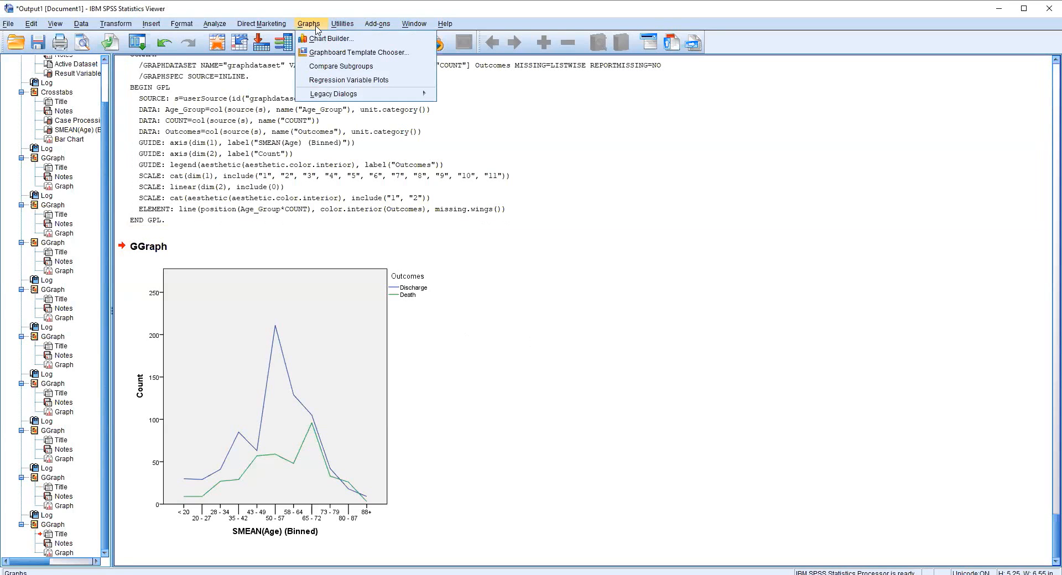
left_click(329, 39)
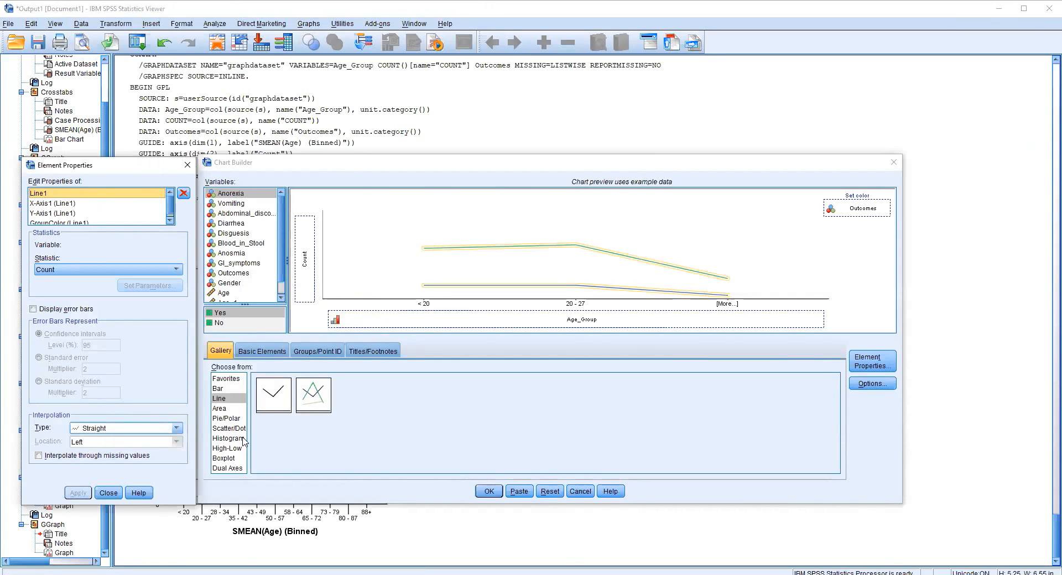
left_click(227, 458)
double_click(275, 403)
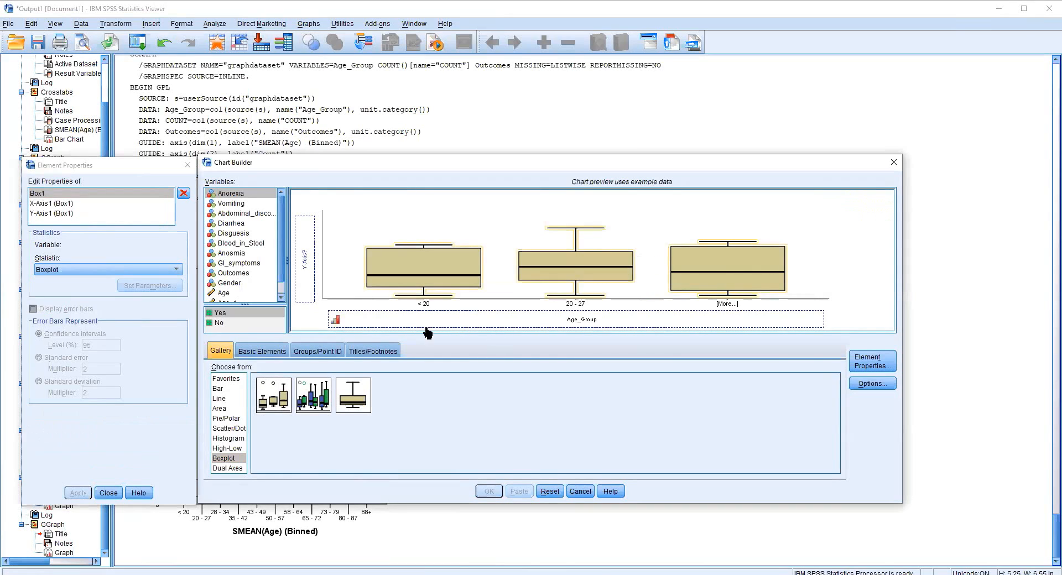
Replace Age_Group with GI_symptoms on the boxplot's X axis.
left_click(257, 244)
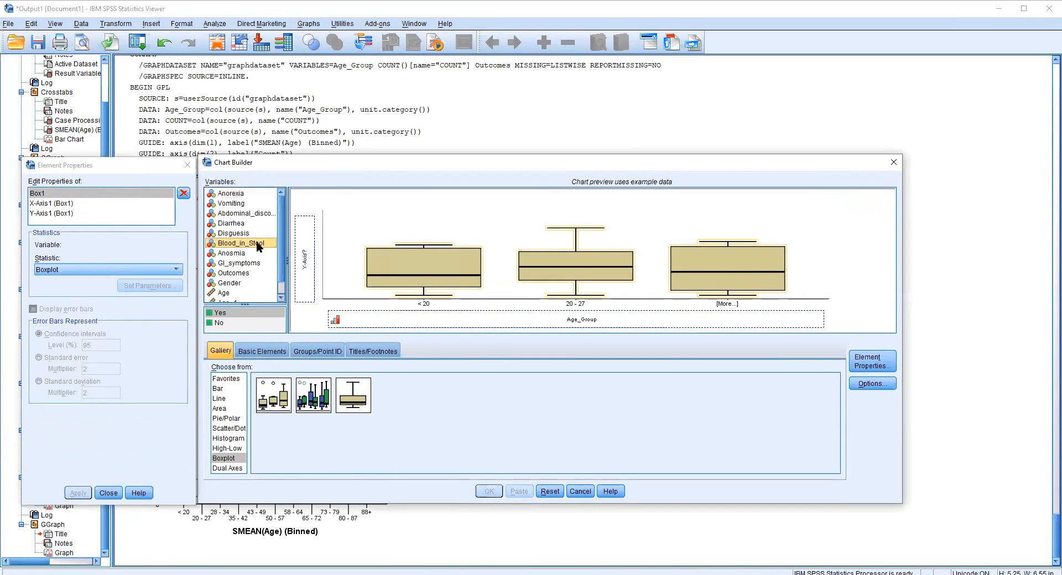
left_click_drag(417, 318, 252, 275)
left_click(250, 273)
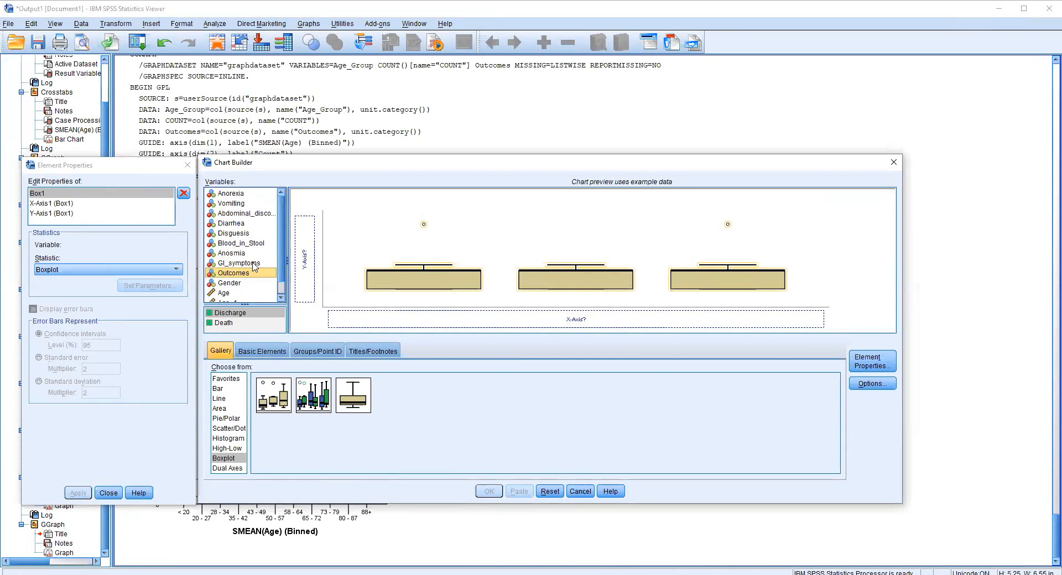
left_click(254, 265)
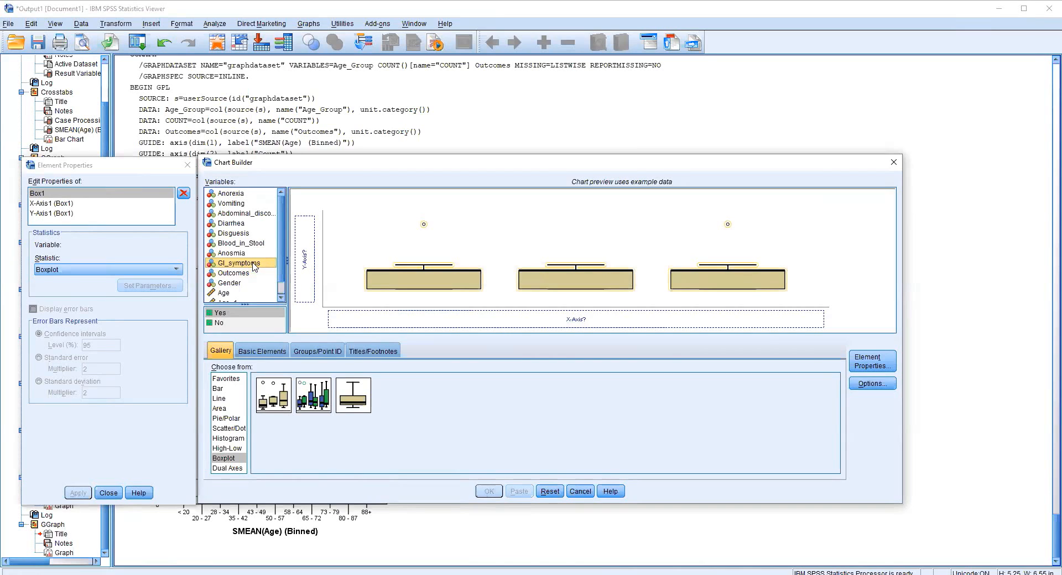
left_click_drag(255, 265, 387, 318)
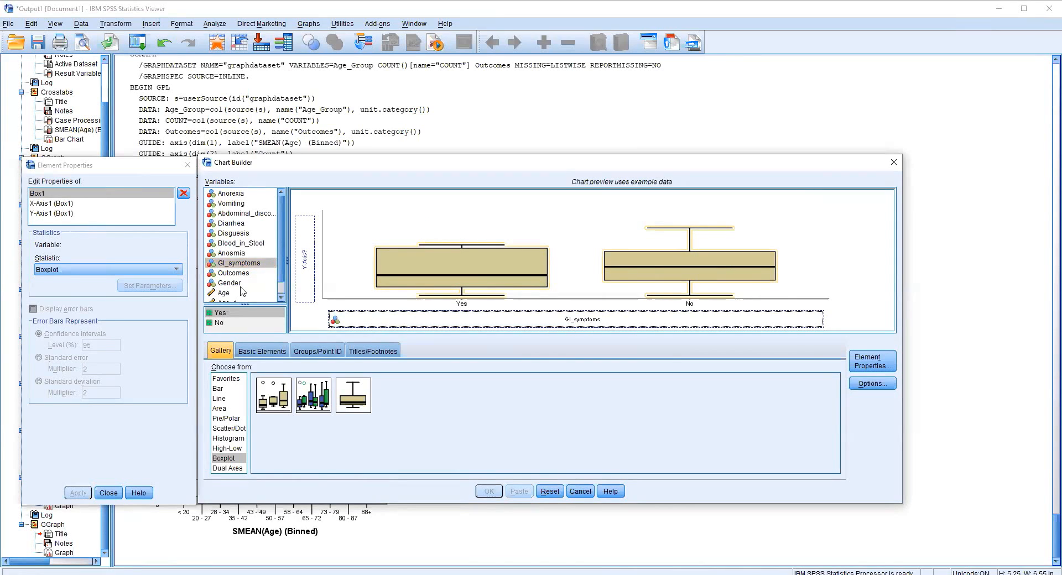
Assign Age_1 to the boxplot's Y axis and generate the chart.
left_click(240, 285)
scroll(241, 288, "down", 1)
left_click_drag(242, 290, 304, 288)
left_click(491, 493)
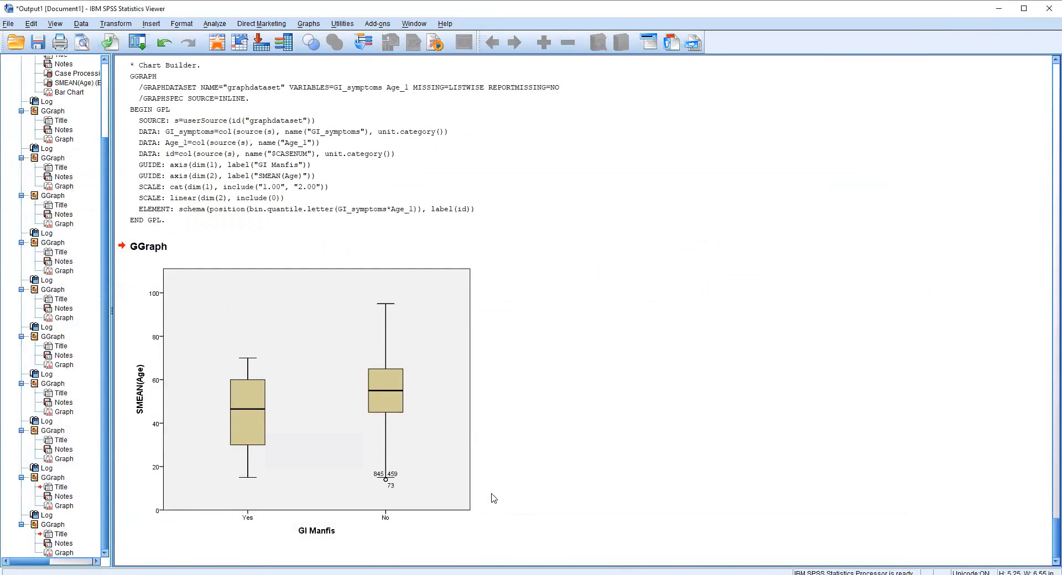
left_click(253, 520)
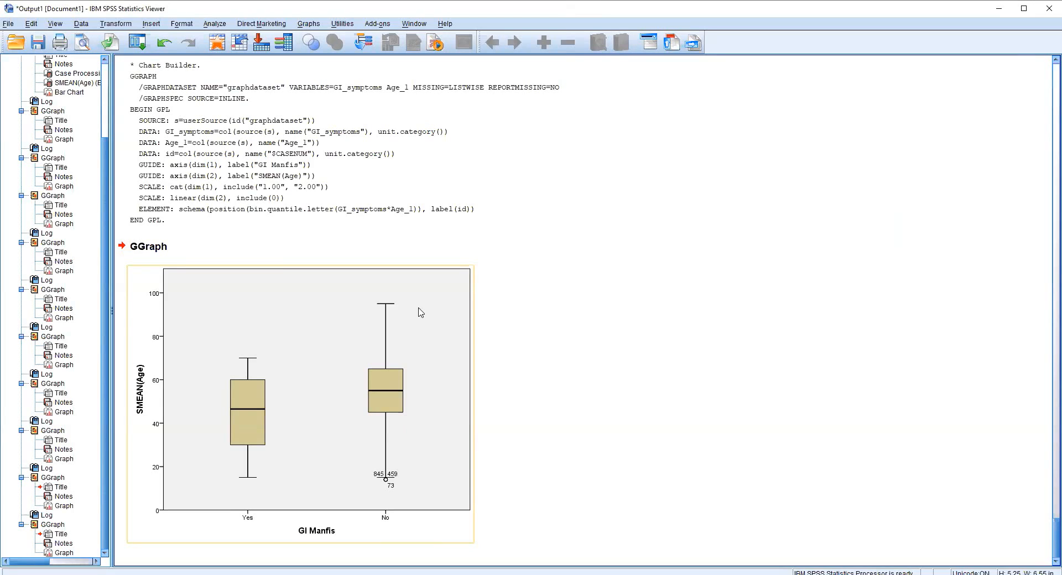
left_click(550, 261)
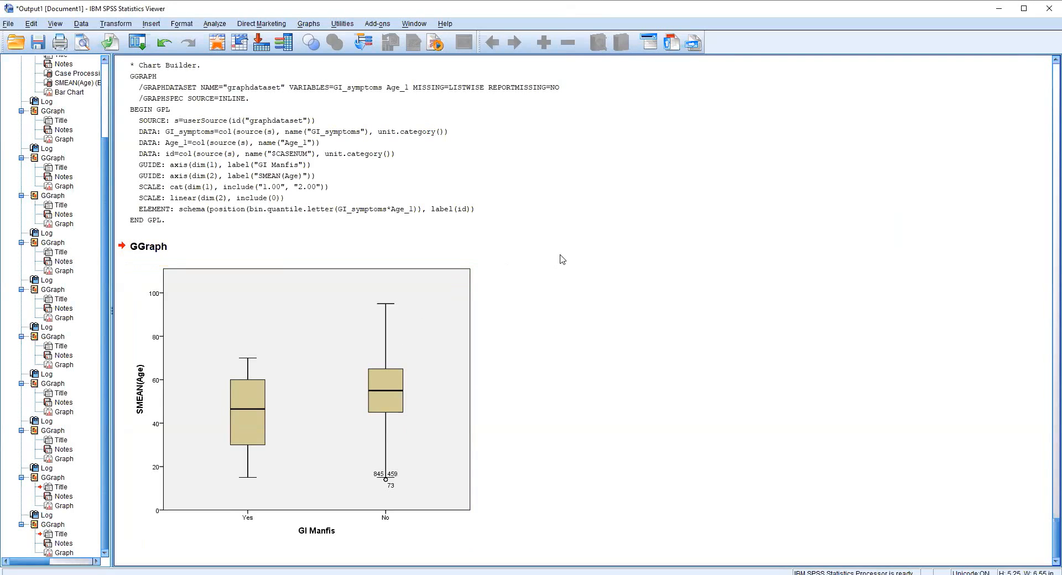
left_click(509, 185)
left_click(559, 265)
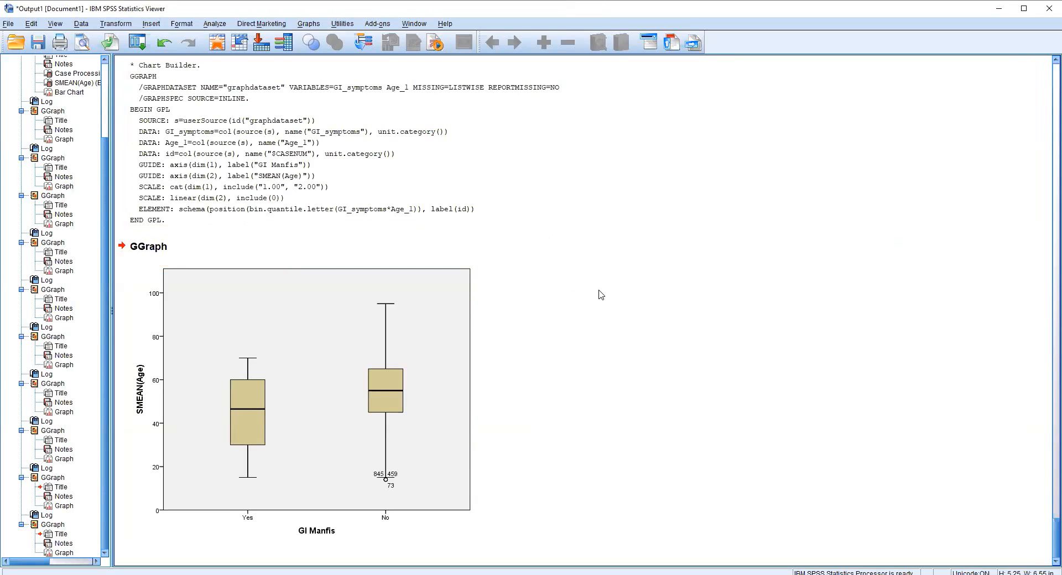